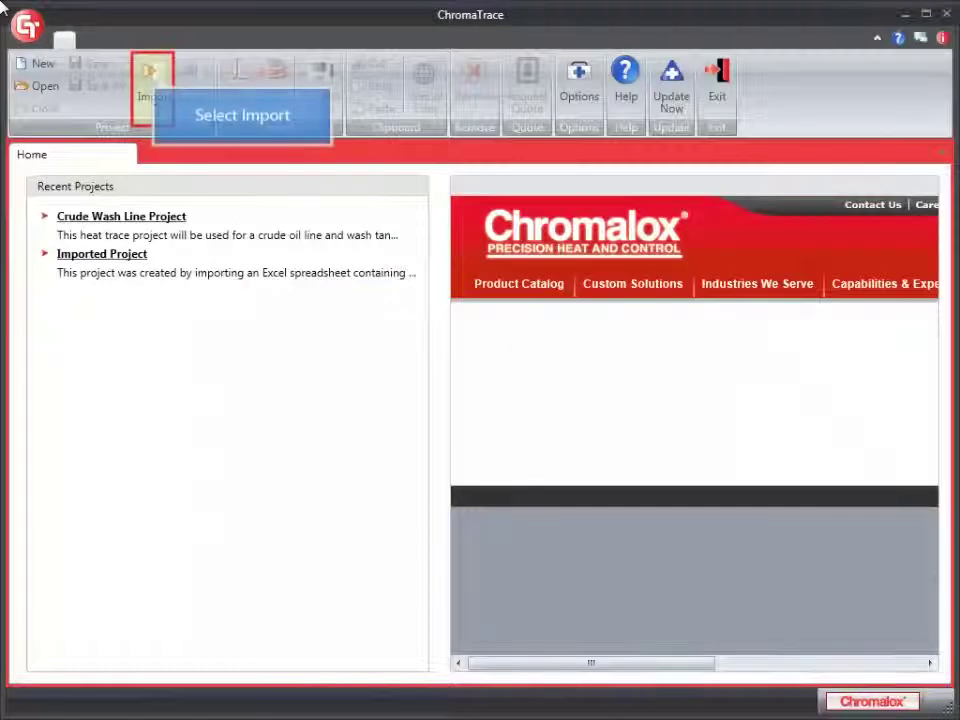
# Step: Bring up the ribbon's Import dropdown with its project import choices
pyautogui.click(152, 79)
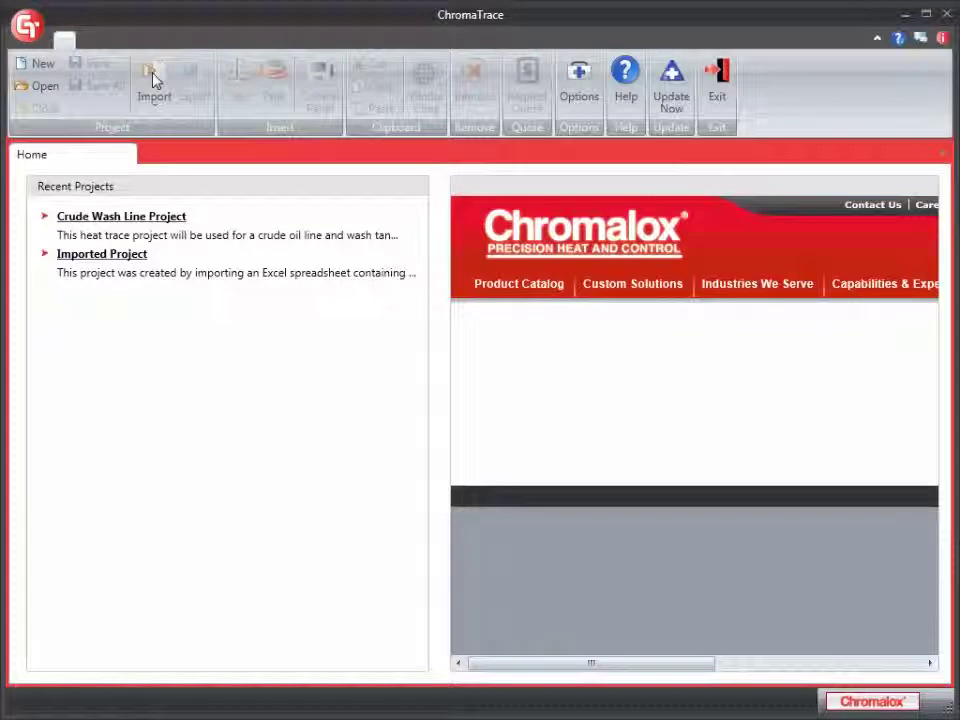
pyautogui.click(152, 79)
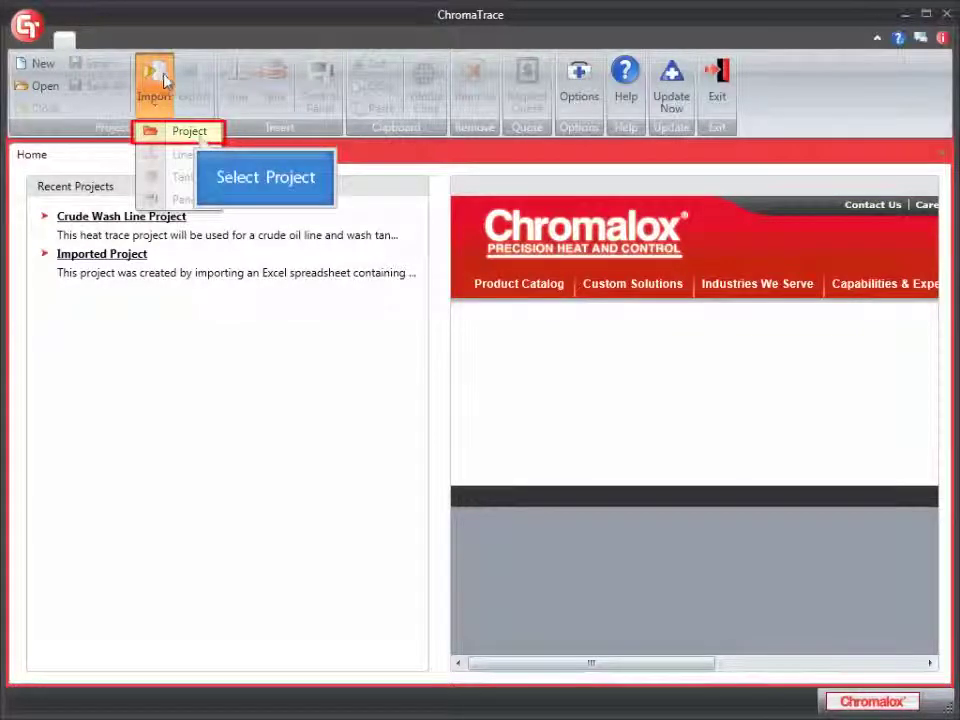
# Step: Import Simple Pipe Project.ctcx as a whole project through Import > Project
pyautogui.click(193, 131)
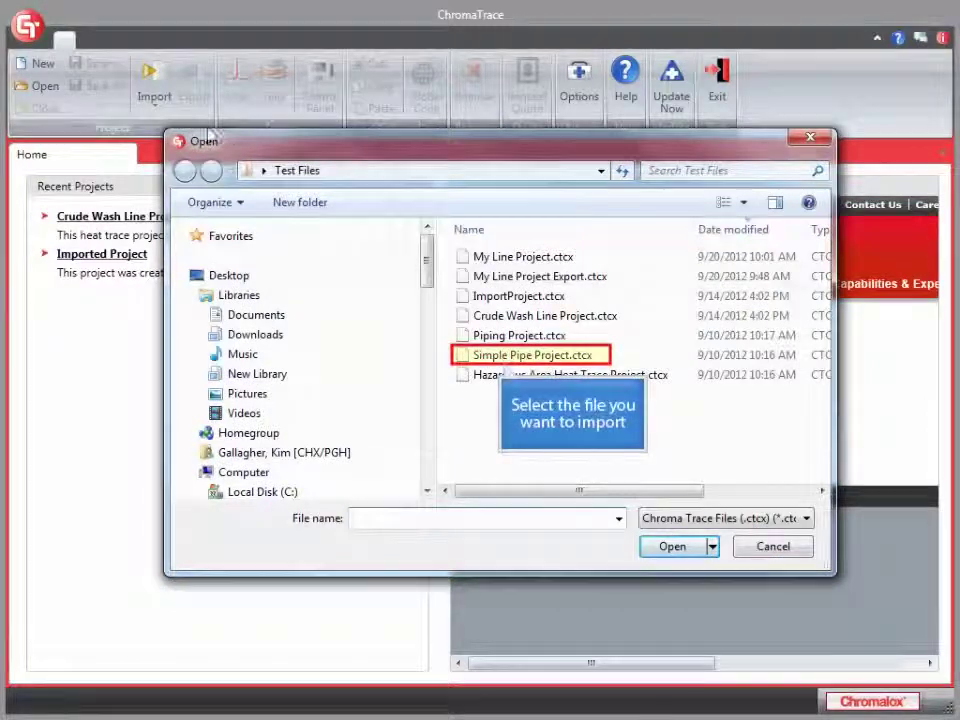
pyautogui.click(505, 356)
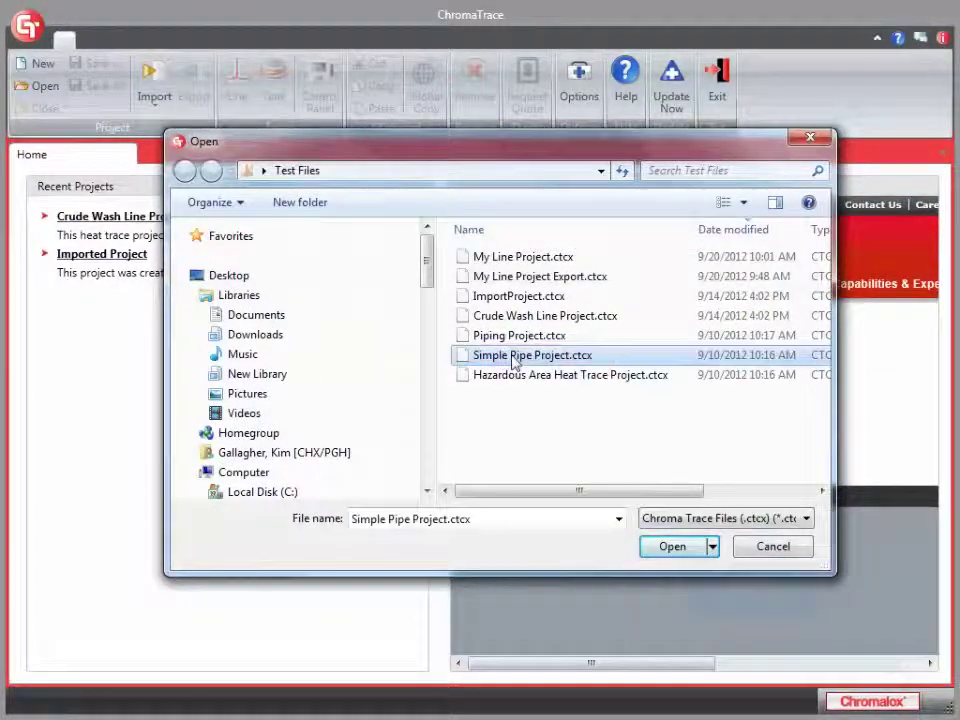
pyautogui.click(679, 548)
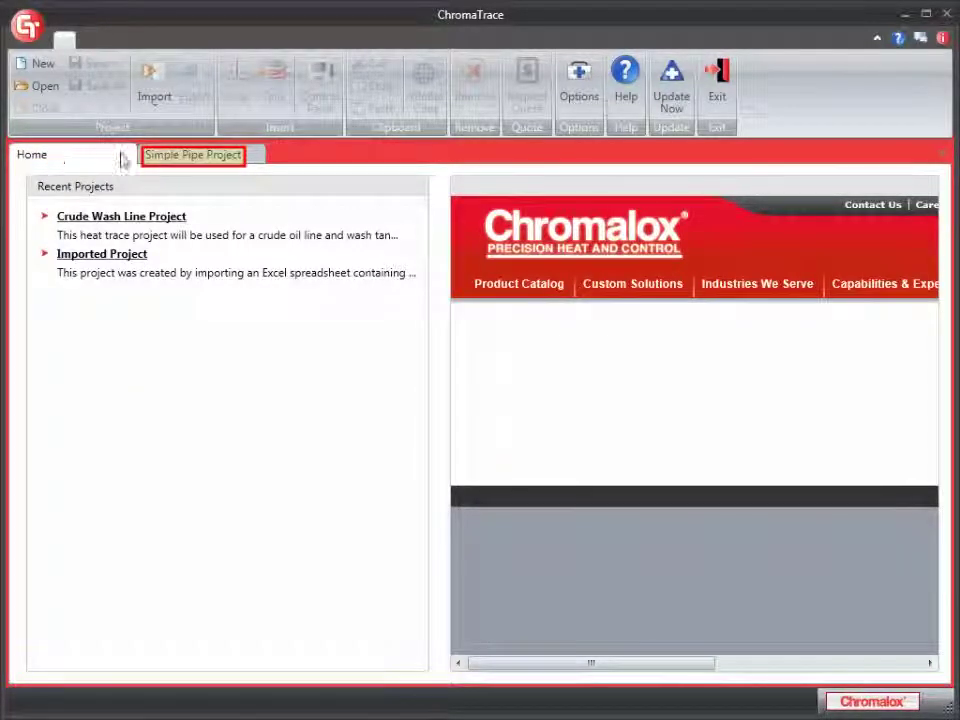
# Step: Save Simple Pipe Project so it joins Recent Projects, then close its tab
pyautogui.click(195, 163)
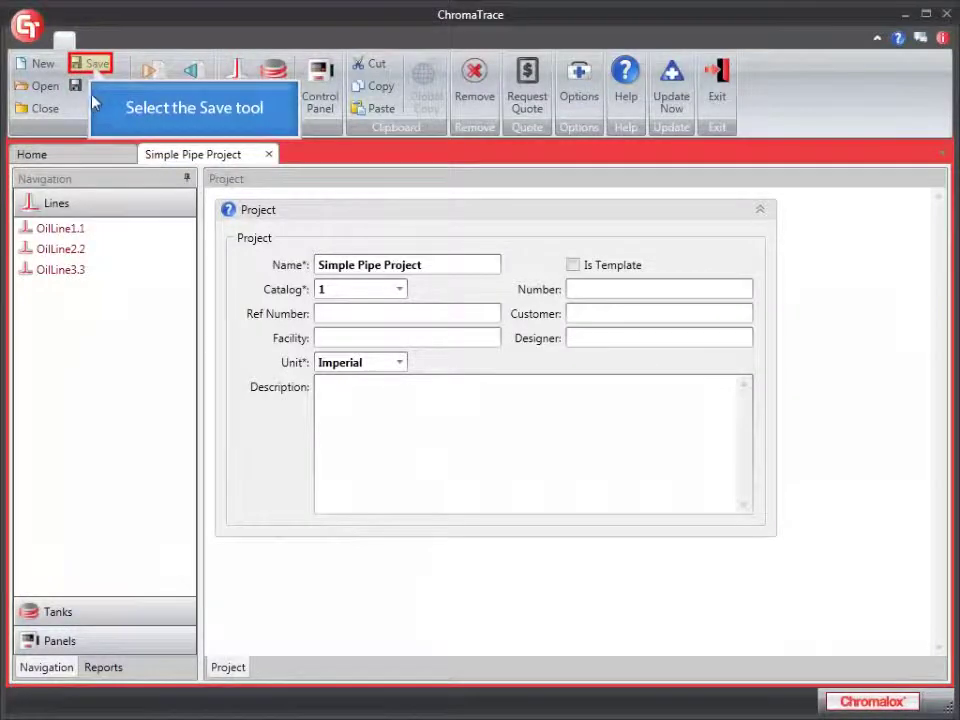
pyautogui.click(94, 64)
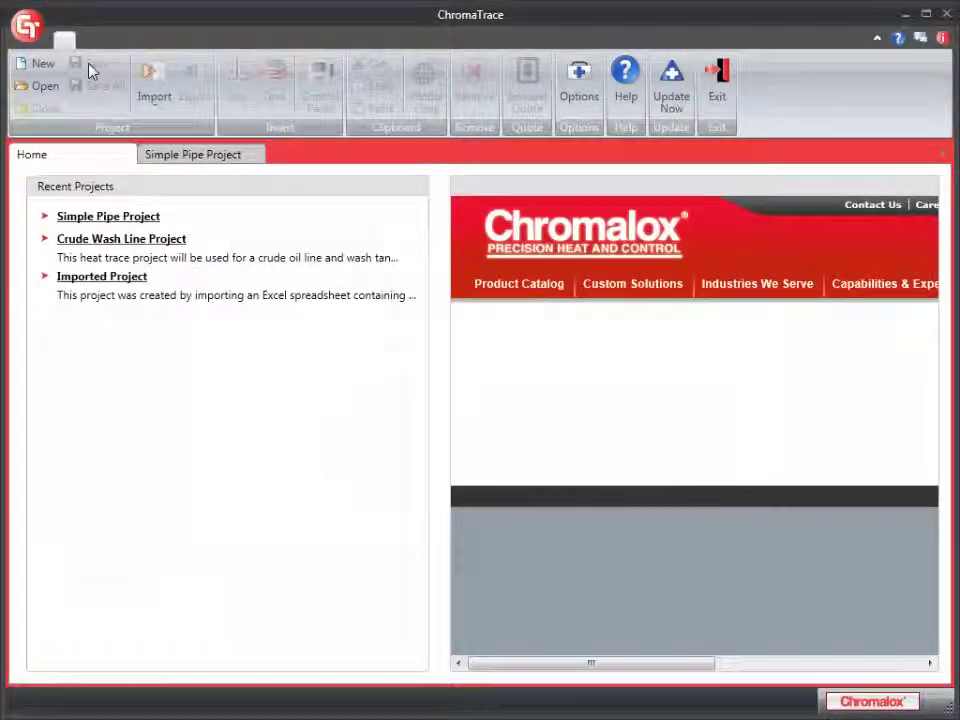
pyautogui.click(214, 157)
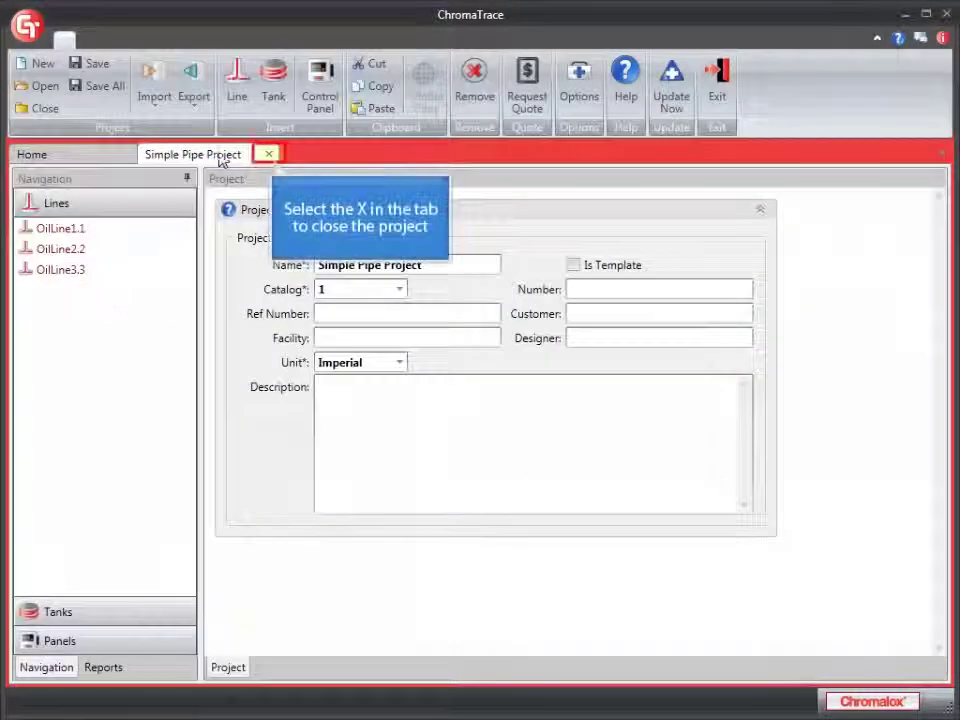
pyautogui.click(269, 155)
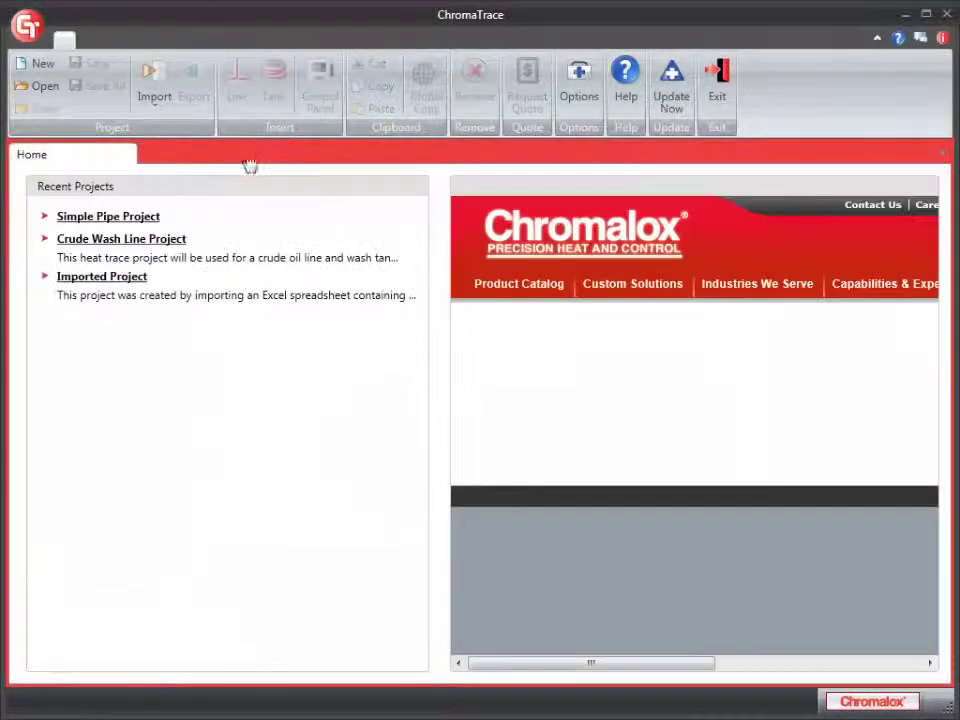
# Step: Open Crude Wash Line Project from Recent Projects and start exporting it as a project
pyautogui.click(91, 240)
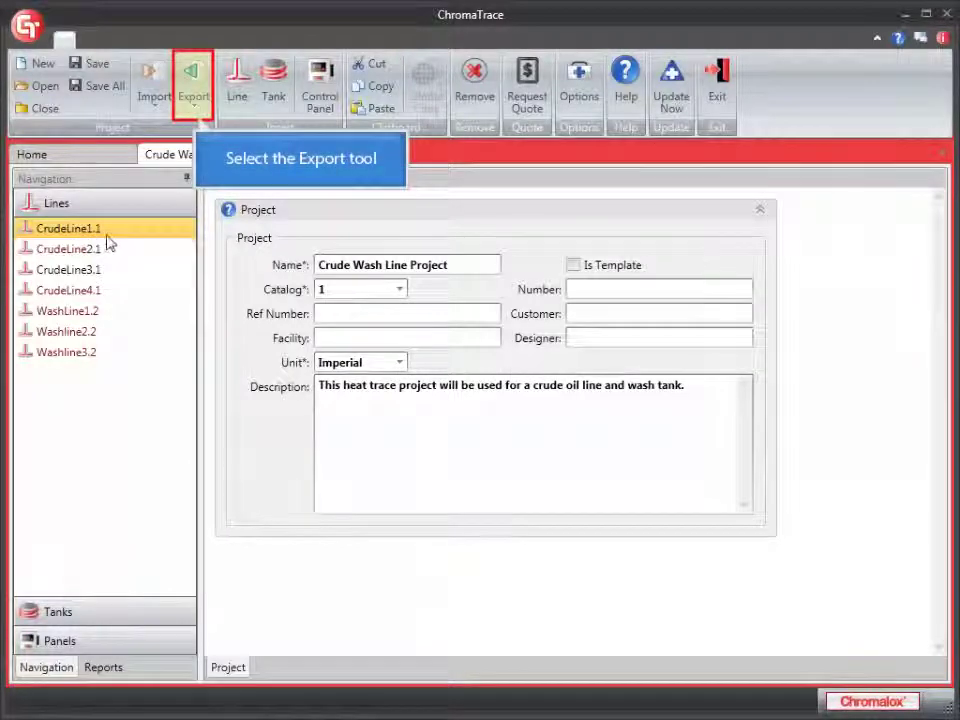
pyautogui.click(196, 99)
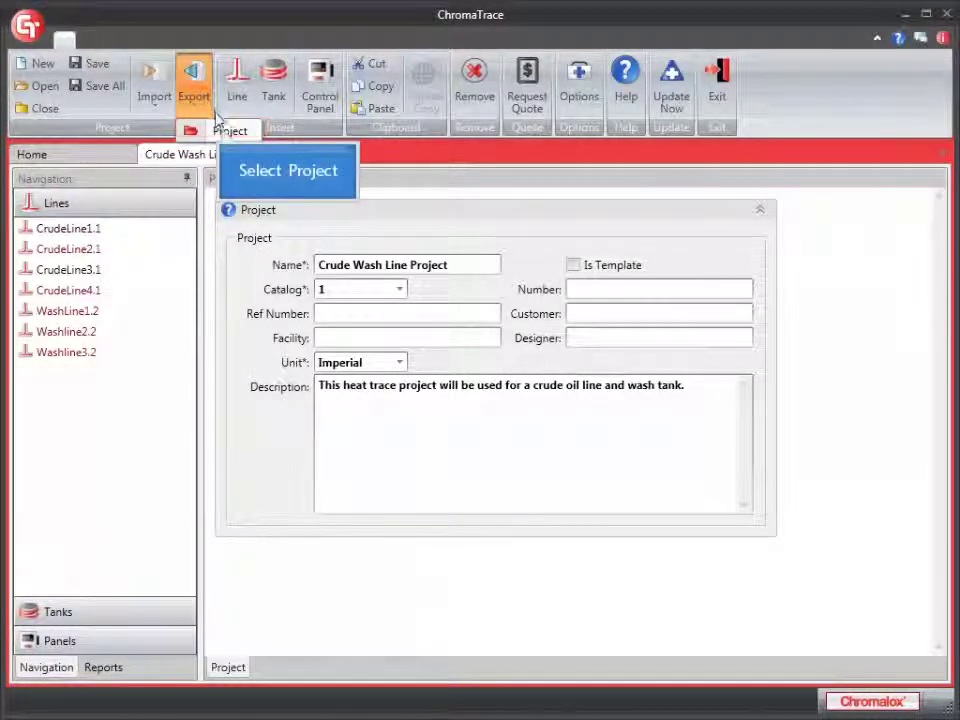
pyautogui.click(220, 133)
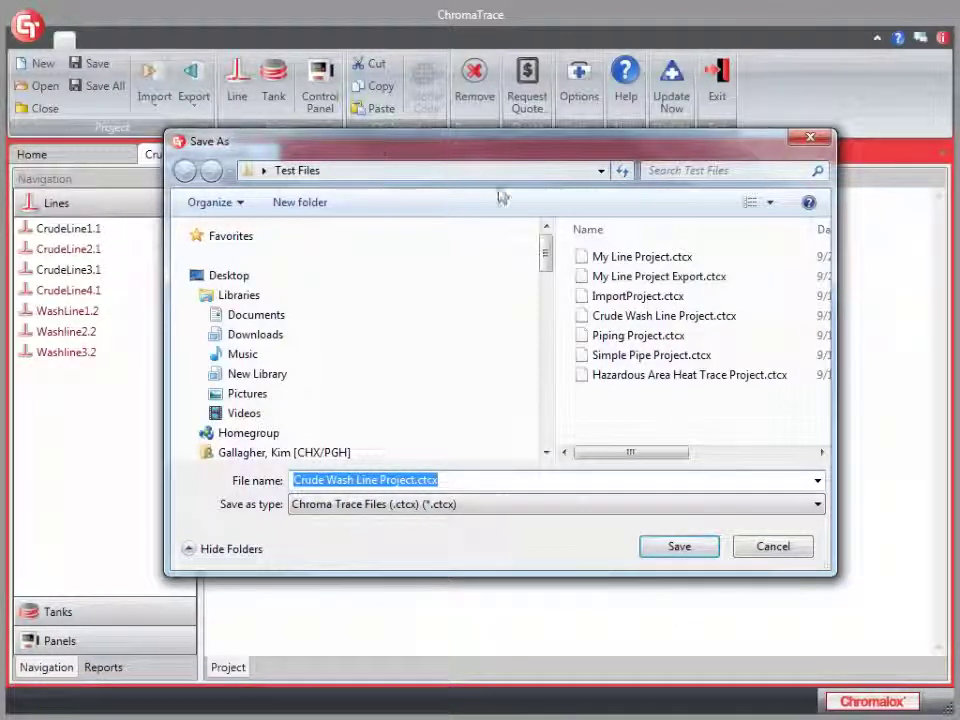
# Step: Save the export as Crude Wash Line Project.ctcx in the Test Files folder
pyautogui.click(679, 548)
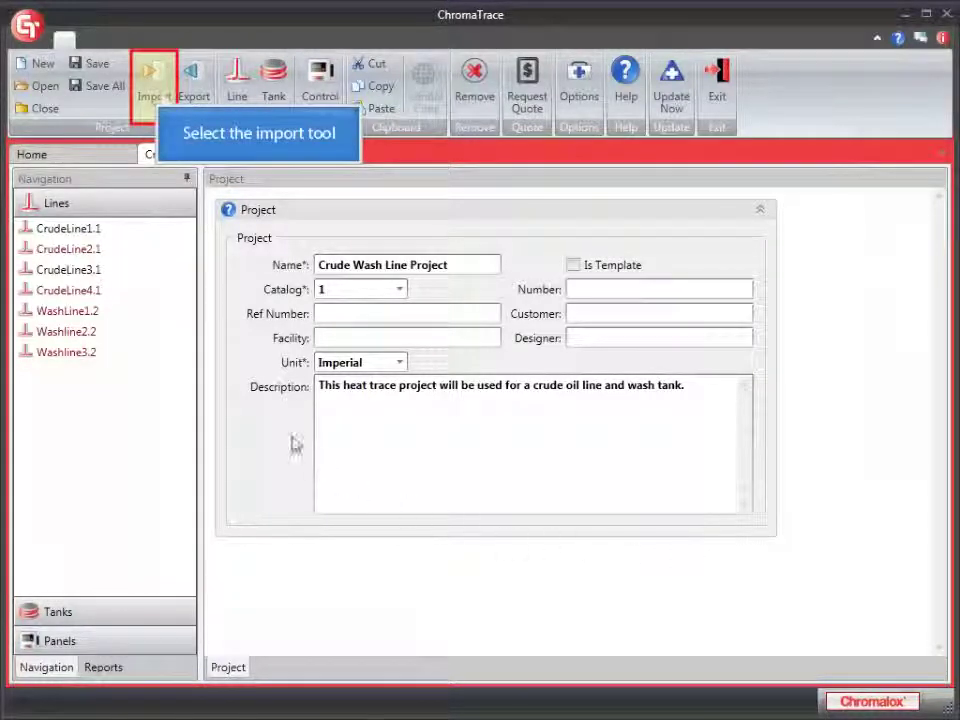
# Step: Import lines from pipe-import.xlsx, switching the file type to All Files (*.*)
pyautogui.click(155, 95)
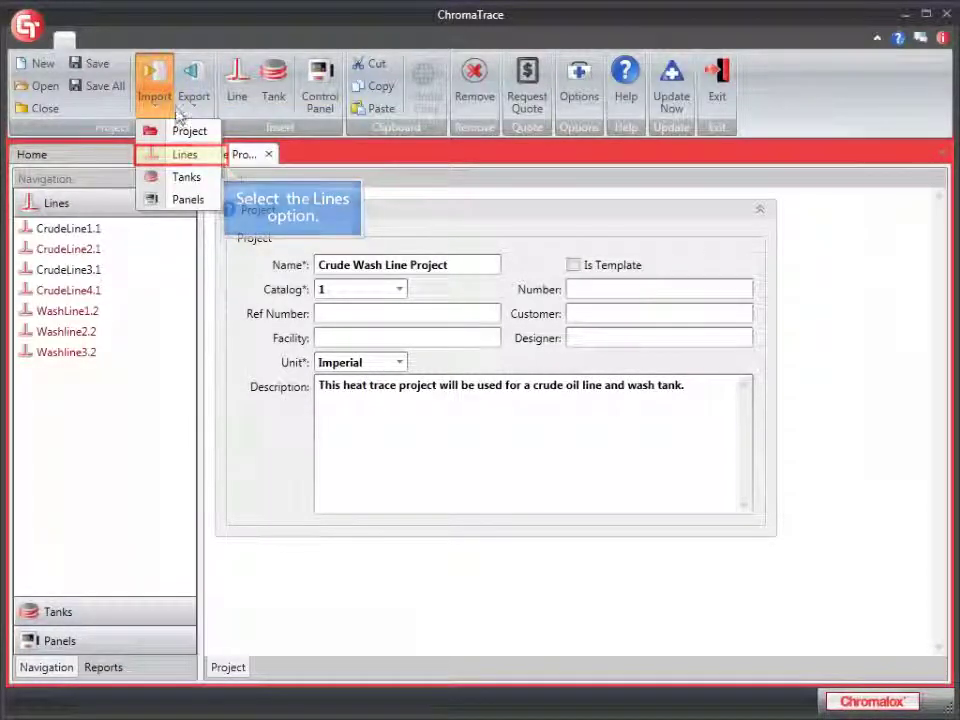
pyautogui.click(184, 158)
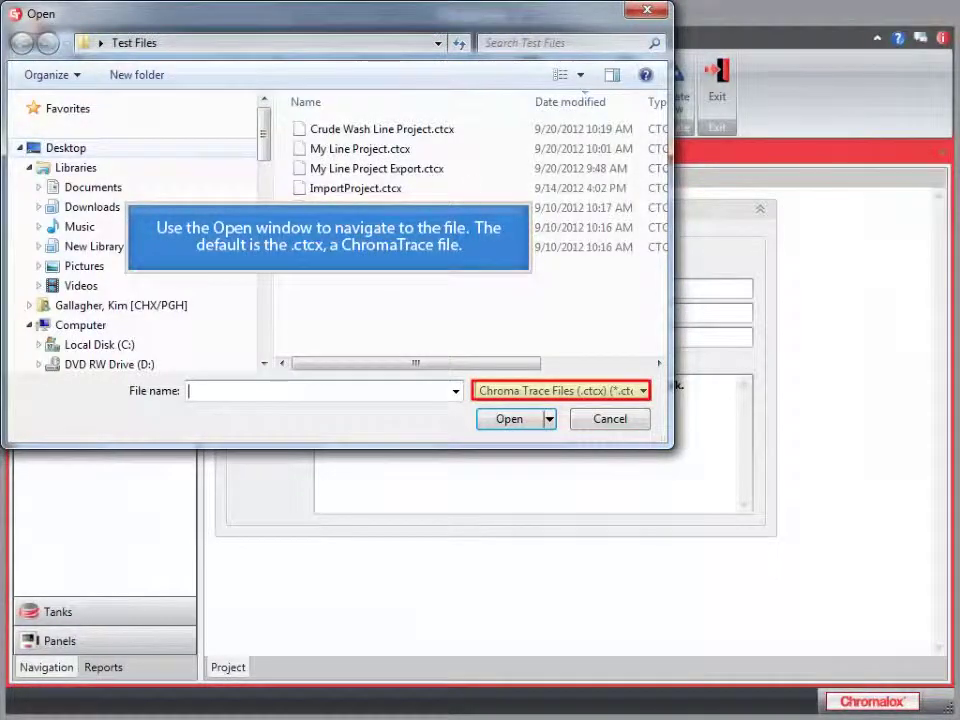
pyautogui.click(645, 391)
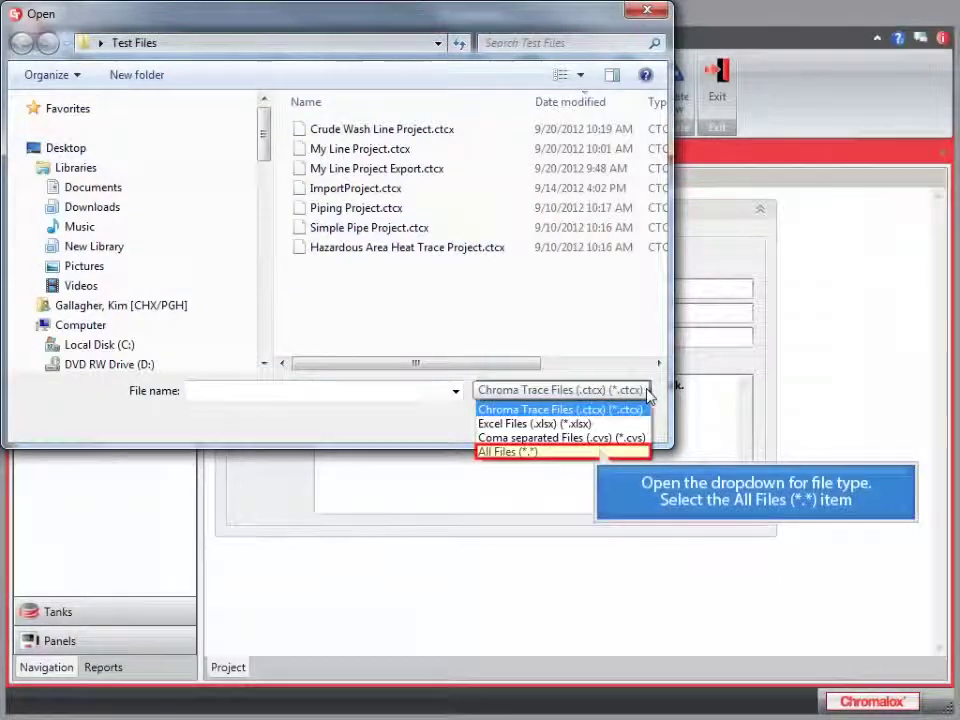
pyautogui.click(596, 453)
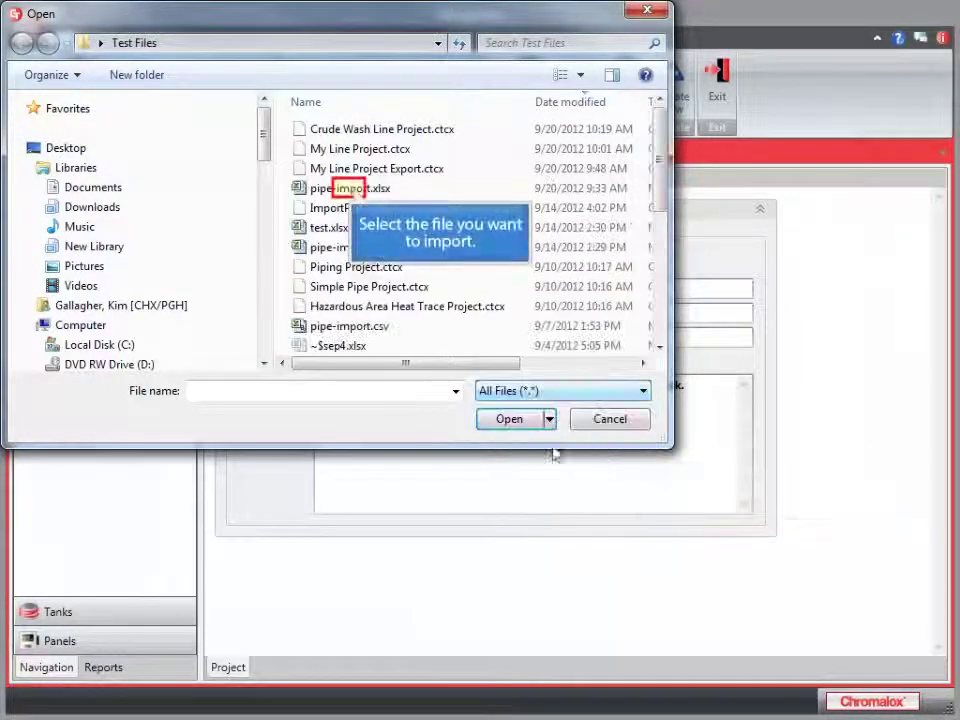
pyautogui.click(349, 190)
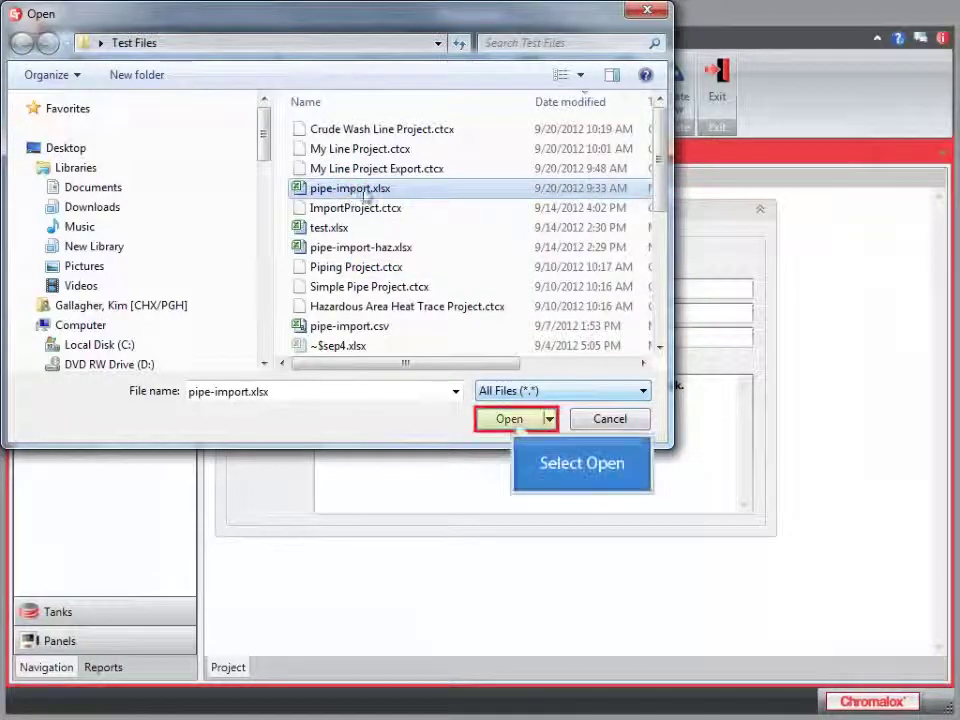
pyautogui.click(510, 419)
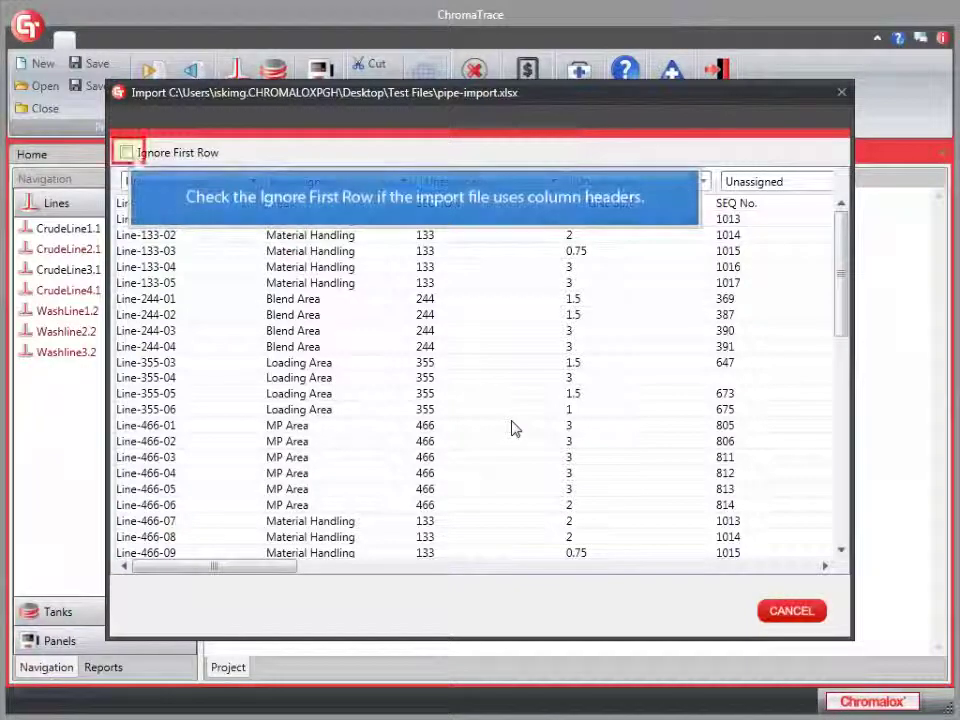
# Step: Skip the header row, mapping column one to Line Name and column two to Miscellaneous Area
pyautogui.click(127, 153)
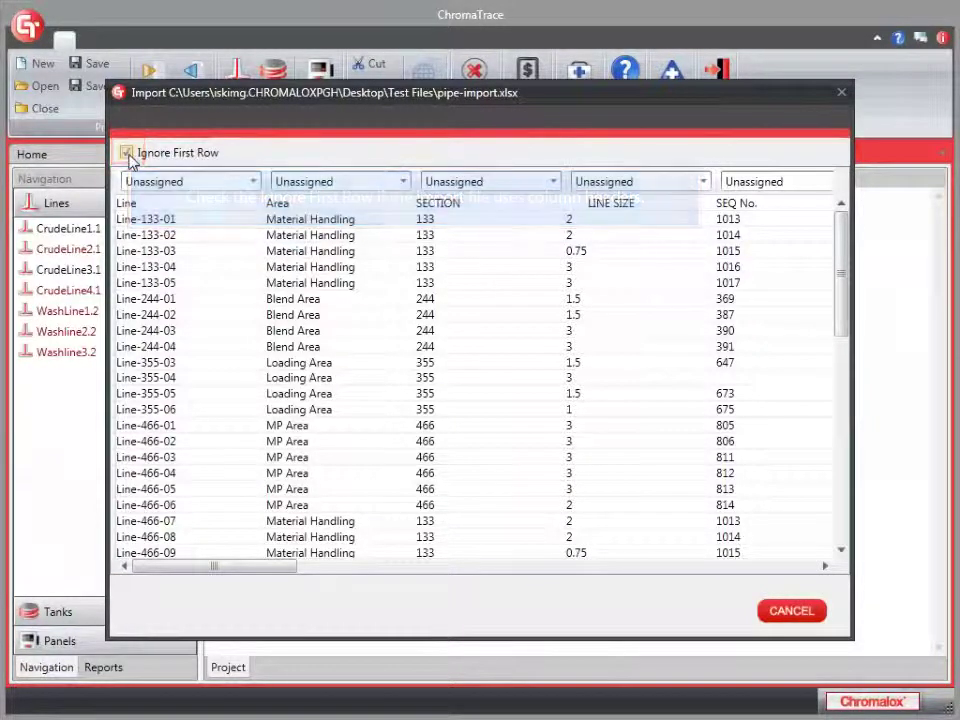
pyautogui.click(255, 183)
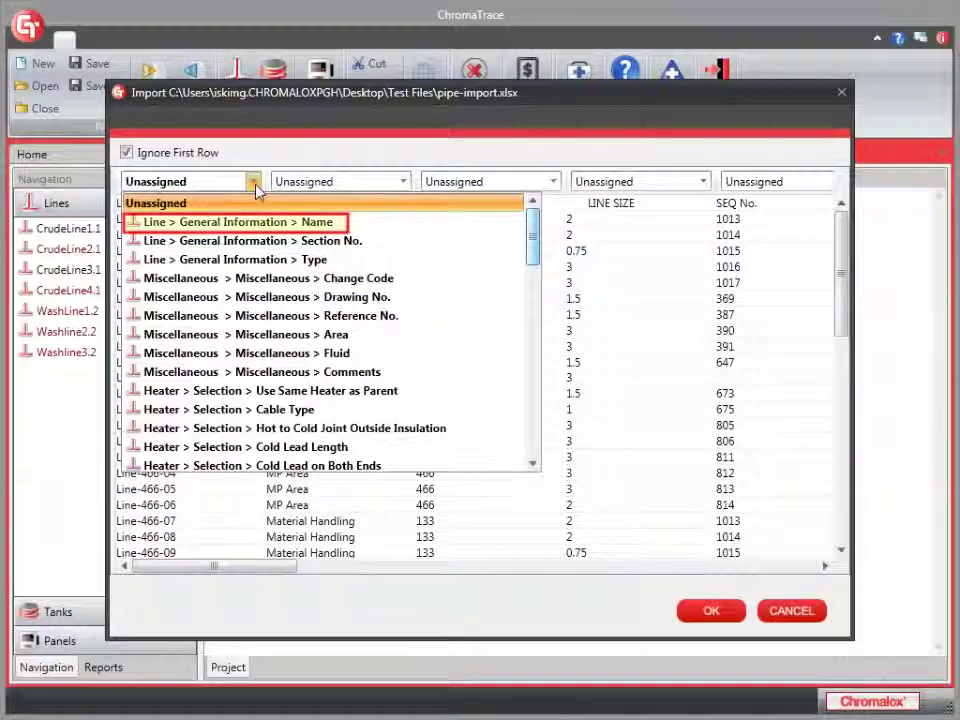
pyautogui.click(314, 222)
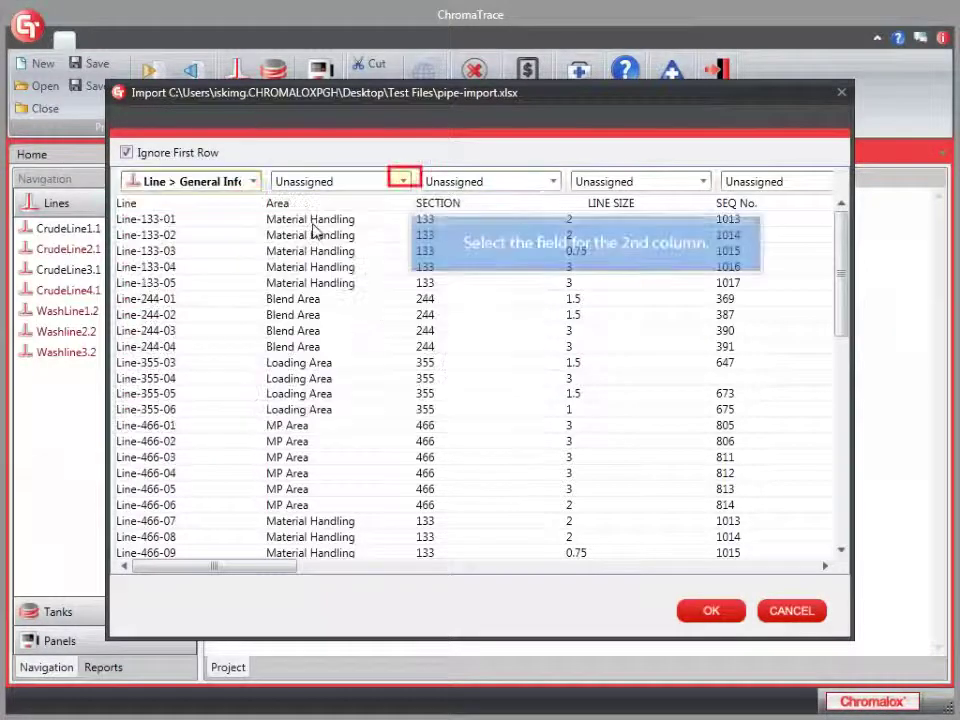
pyautogui.click(405, 182)
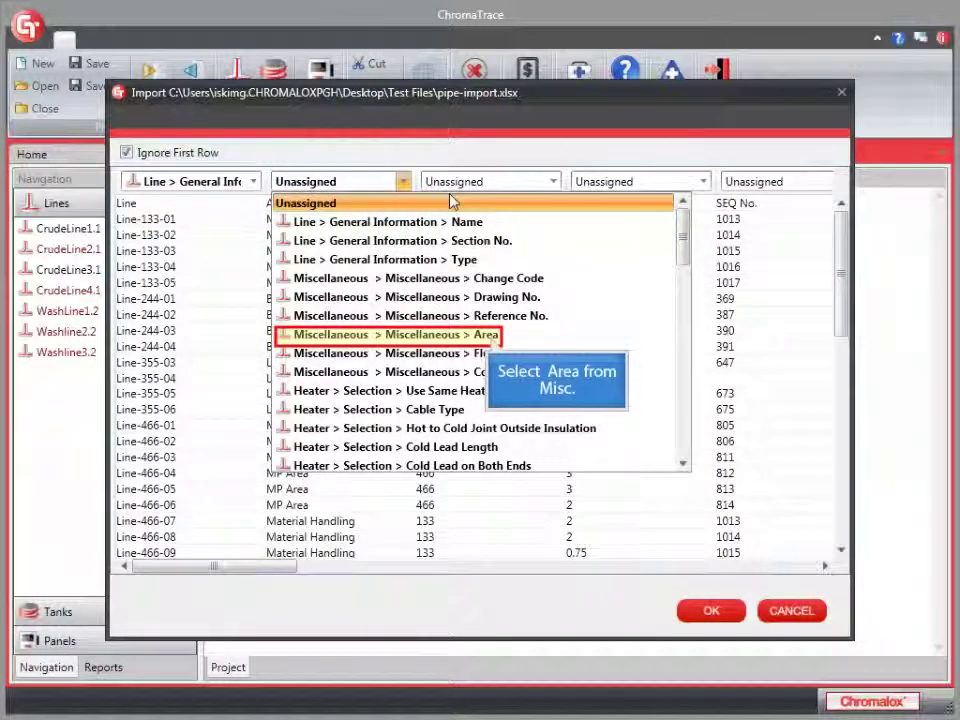
pyautogui.click(488, 336)
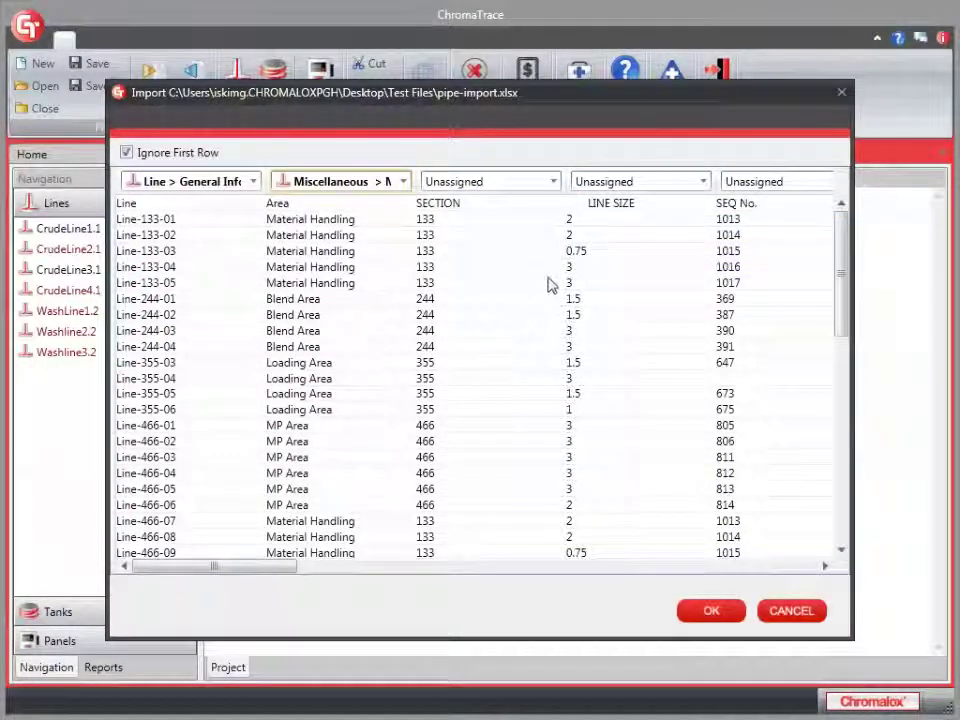
# Step: Map SECTION to Section No., LINE SIZE to pipe Diameter, and SEQ No. to Reference No
pyautogui.click(553, 182)
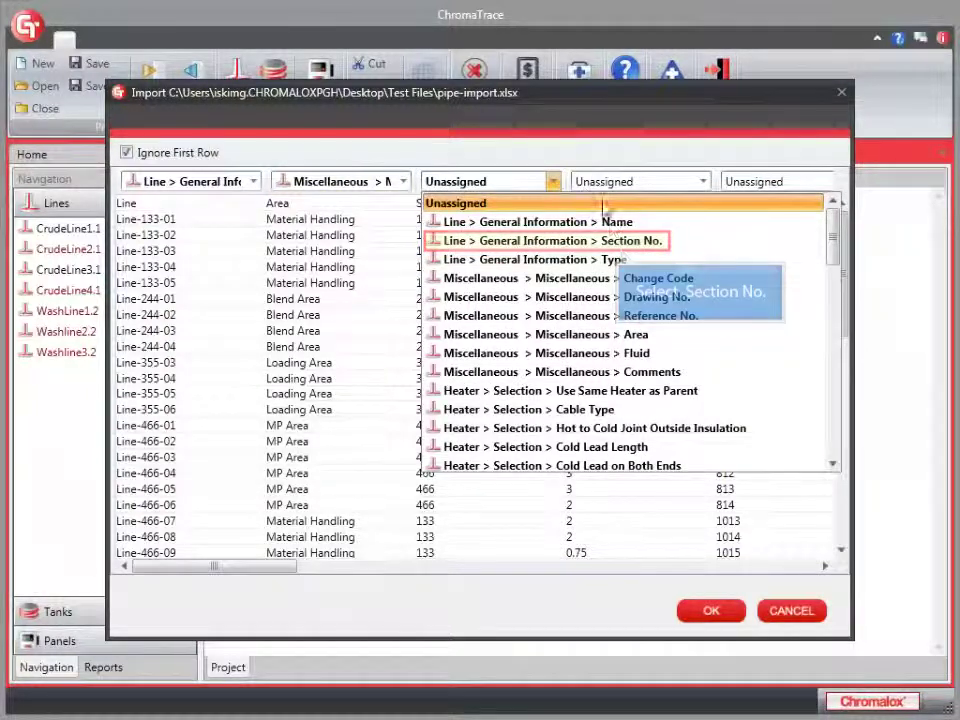
pyautogui.click(612, 240)
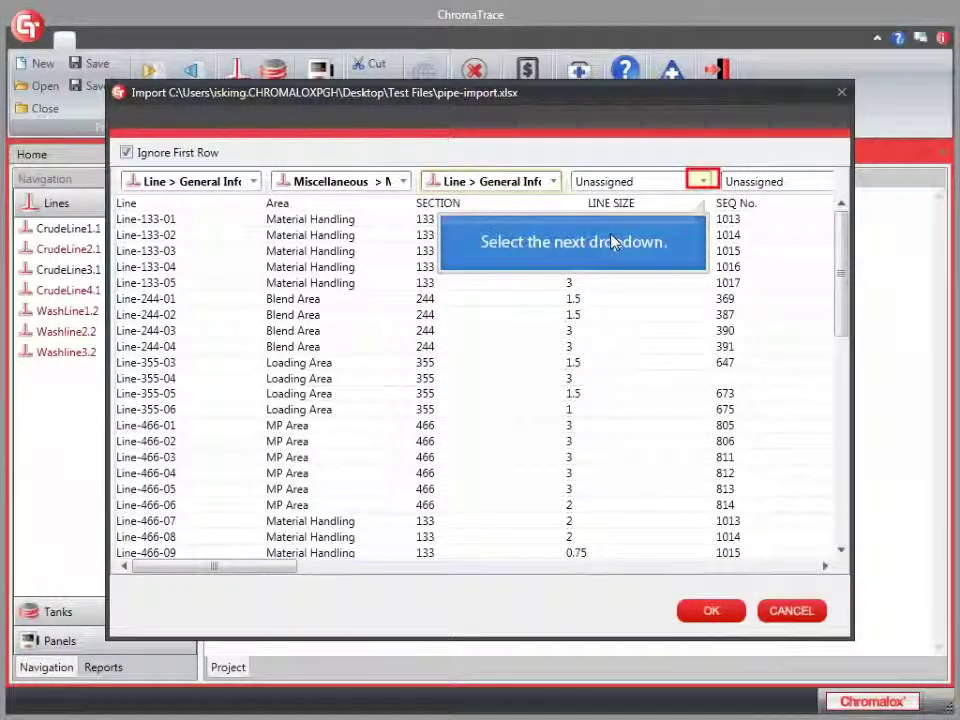
pyautogui.click(704, 181)
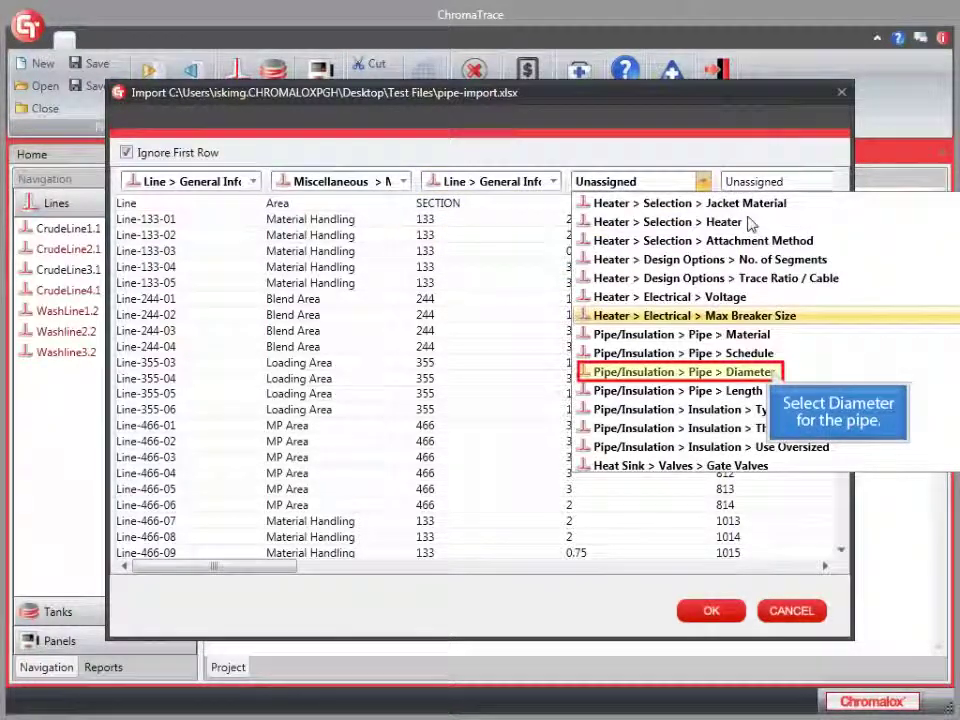
pyautogui.click(769, 373)
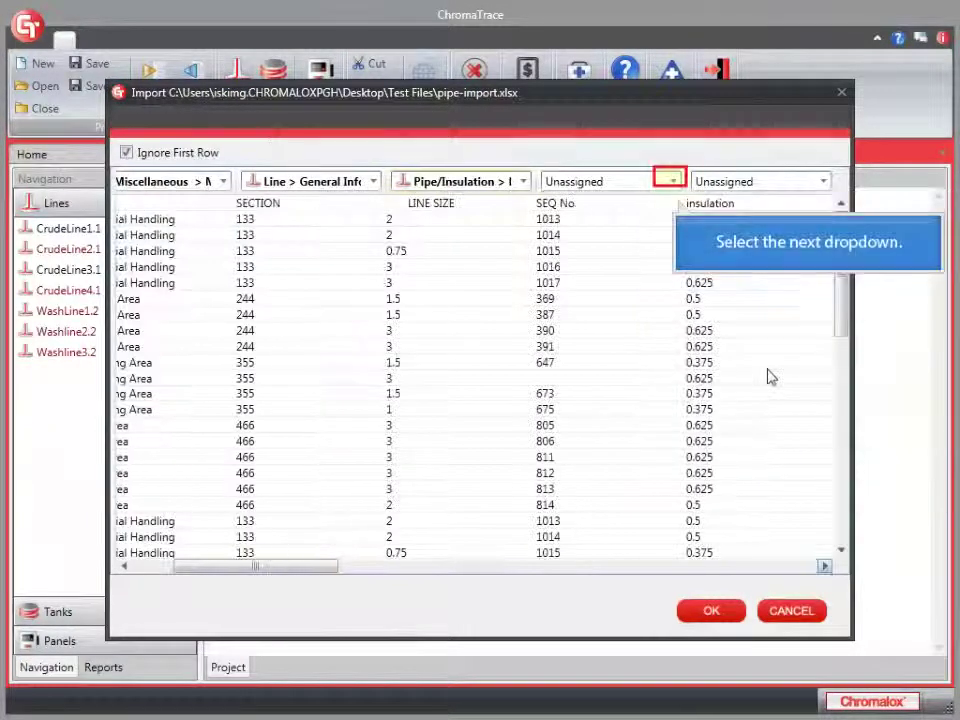
pyautogui.click(671, 182)
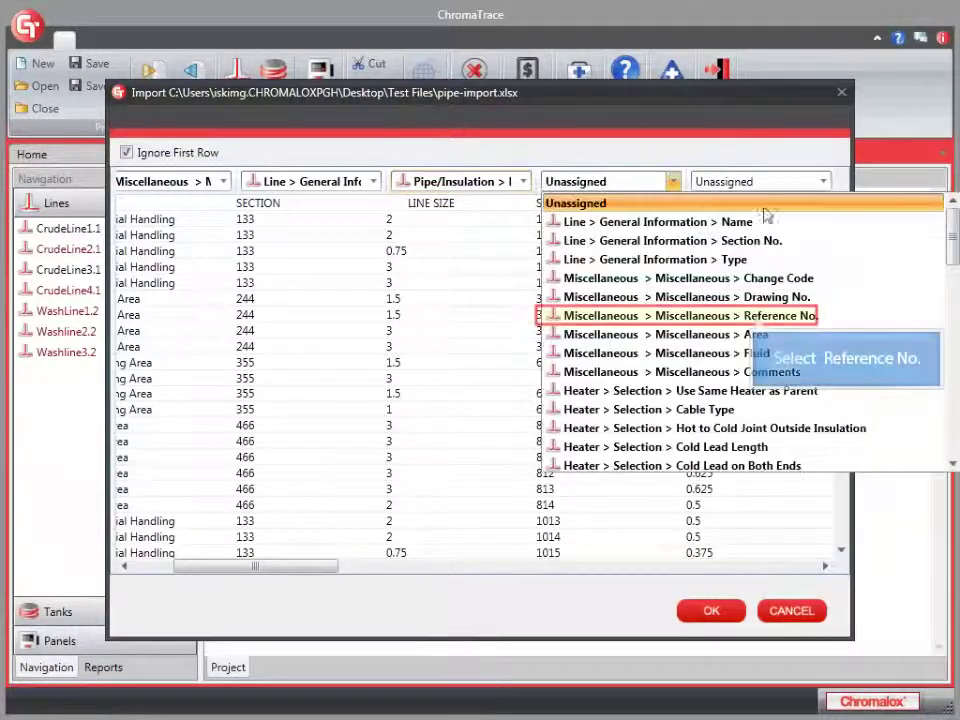
pyautogui.click(803, 318)
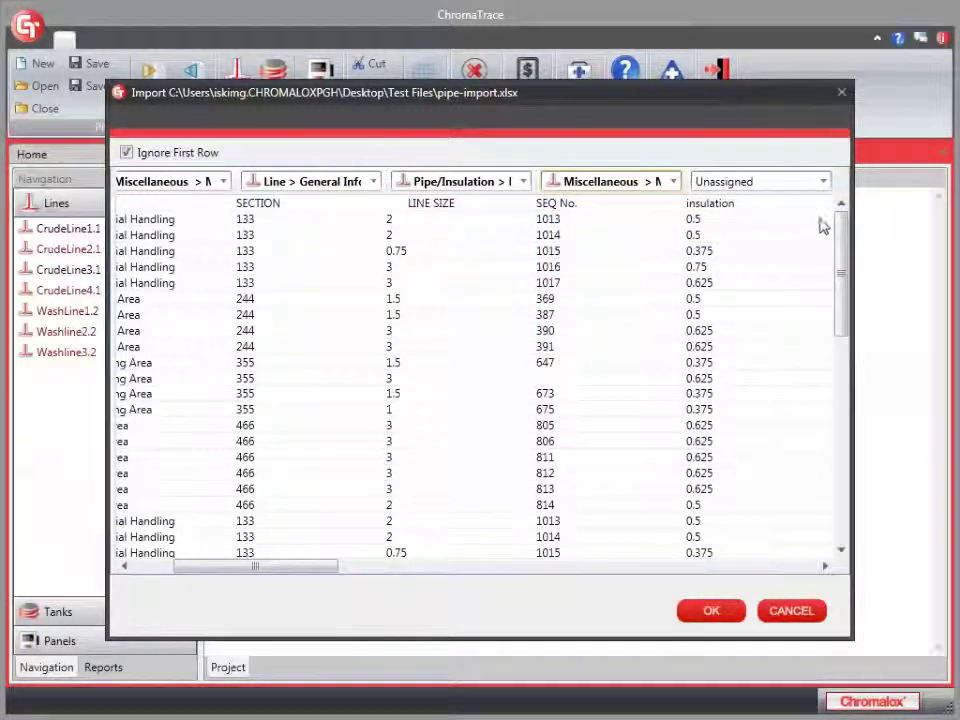
pyautogui.click(822, 183)
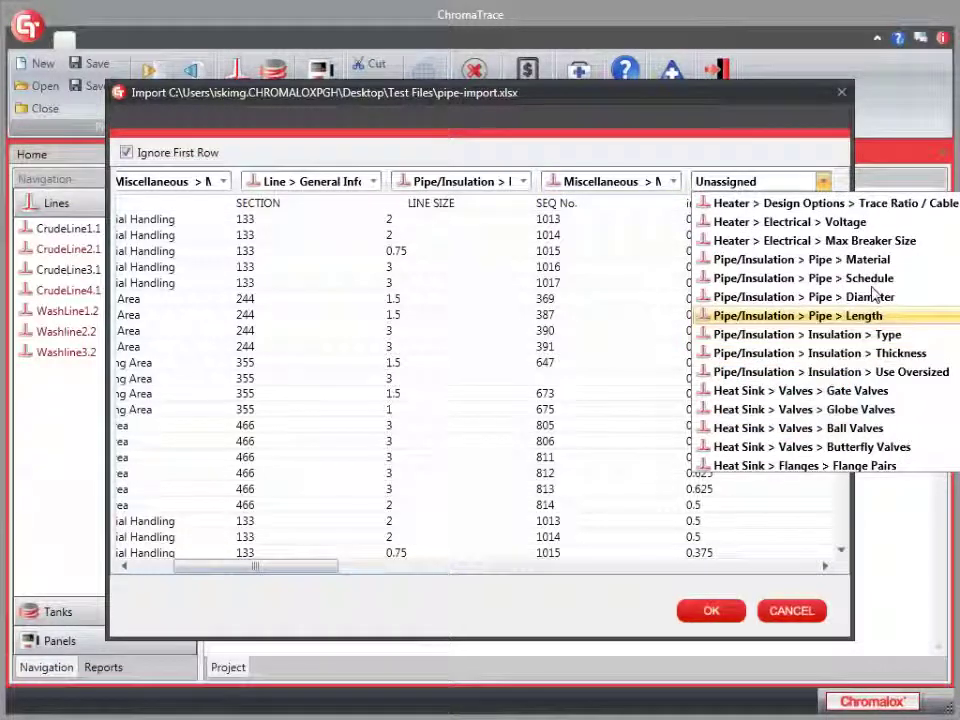
# Step: Map the insulation column to Insulation Type and move the resulting error message aside
pyautogui.click(875, 336)
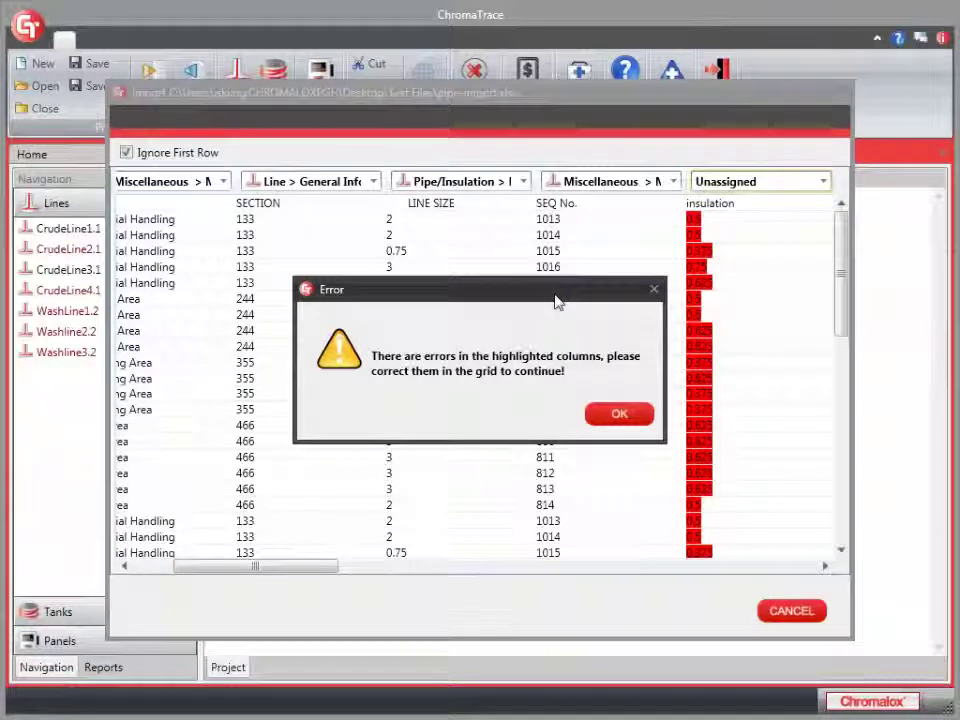
pyautogui.moveTo(557, 302); pyautogui.dragTo(492, 221)
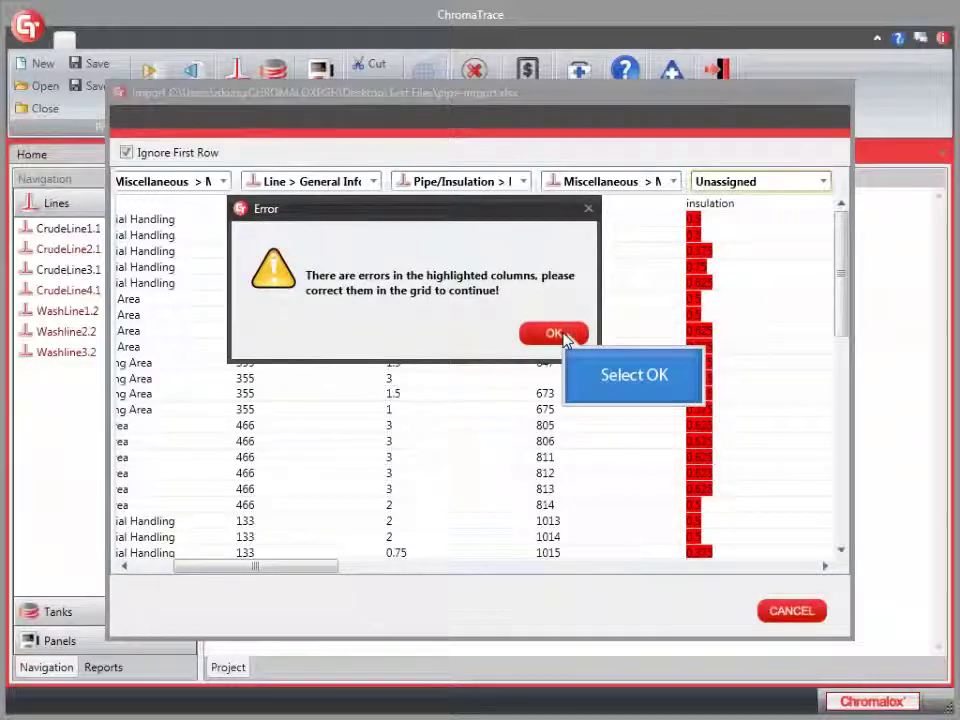
# Step: Dismiss the error and remap the insulation column to Insulation Thickness instead
pyautogui.click(555, 334)
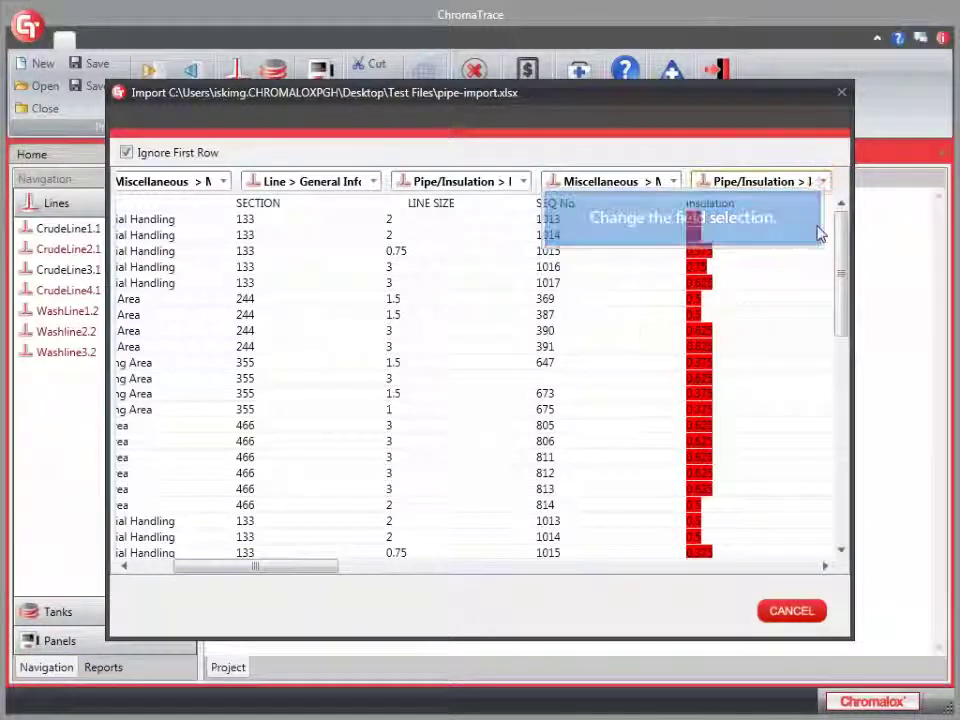
pyautogui.click(825, 181)
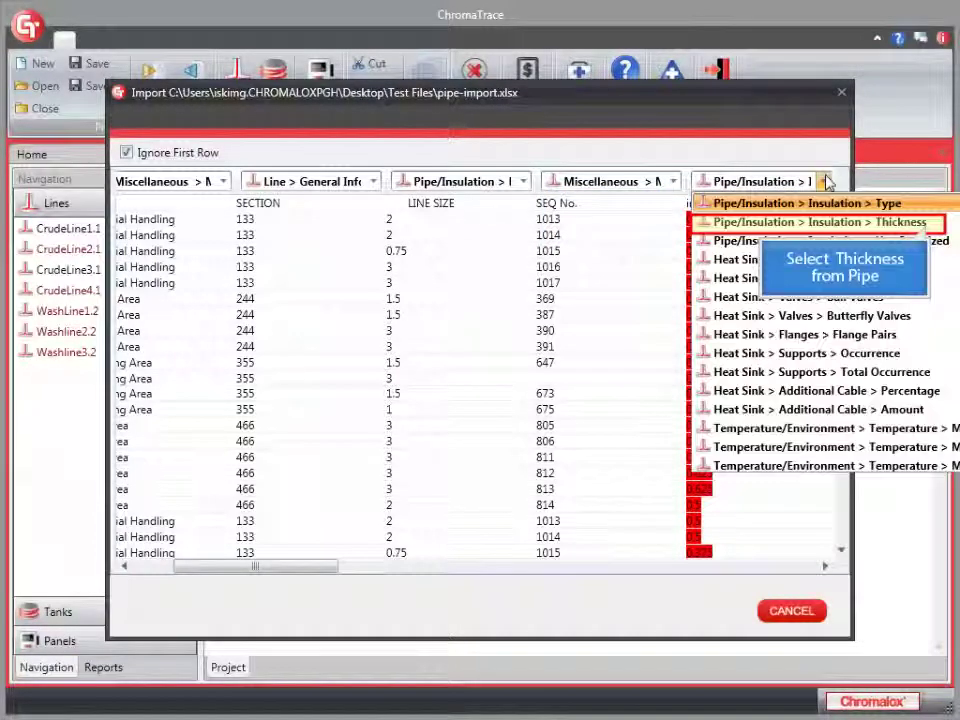
pyautogui.click(932, 224)
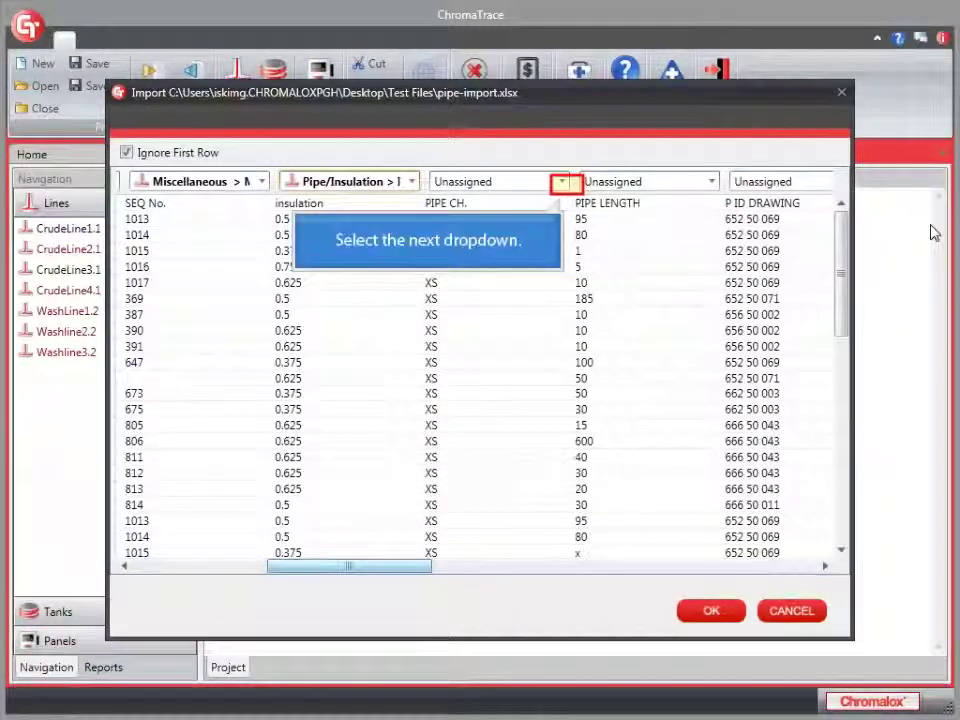
# Step: Map PIPE CH. to pipe Schedule and PIPE LENGTH to pipe Length
pyautogui.click(564, 184)
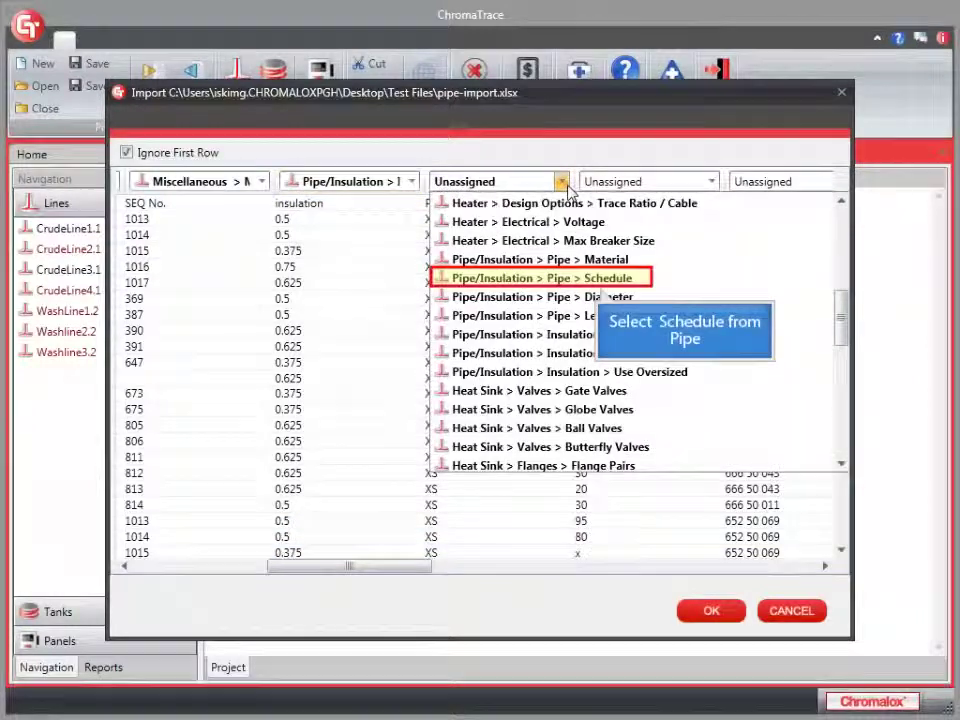
pyautogui.click(638, 280)
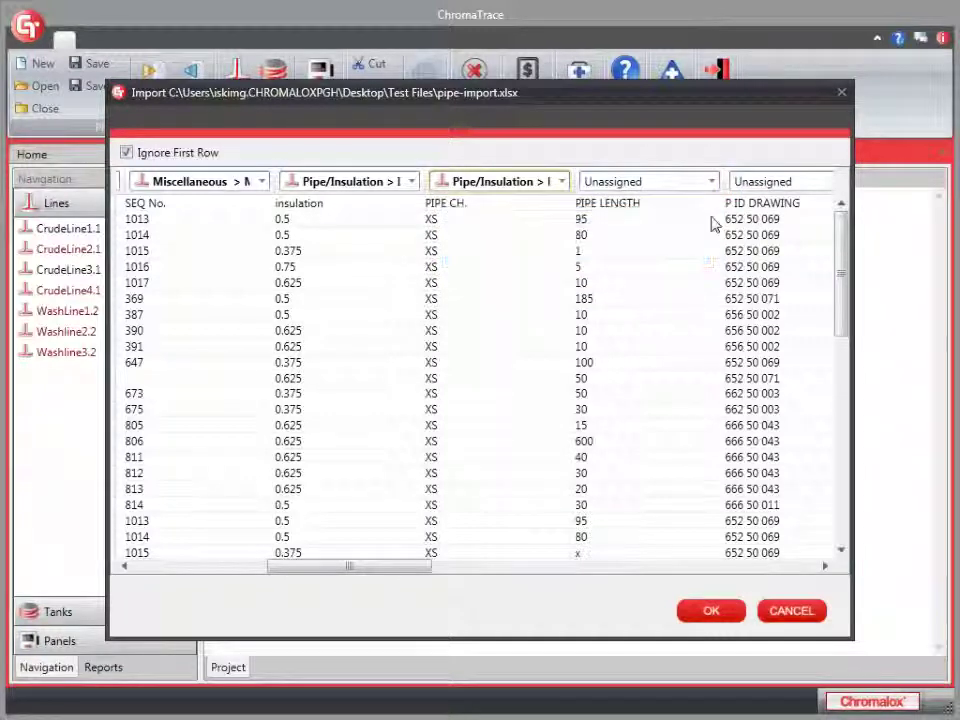
pyautogui.click(714, 186)
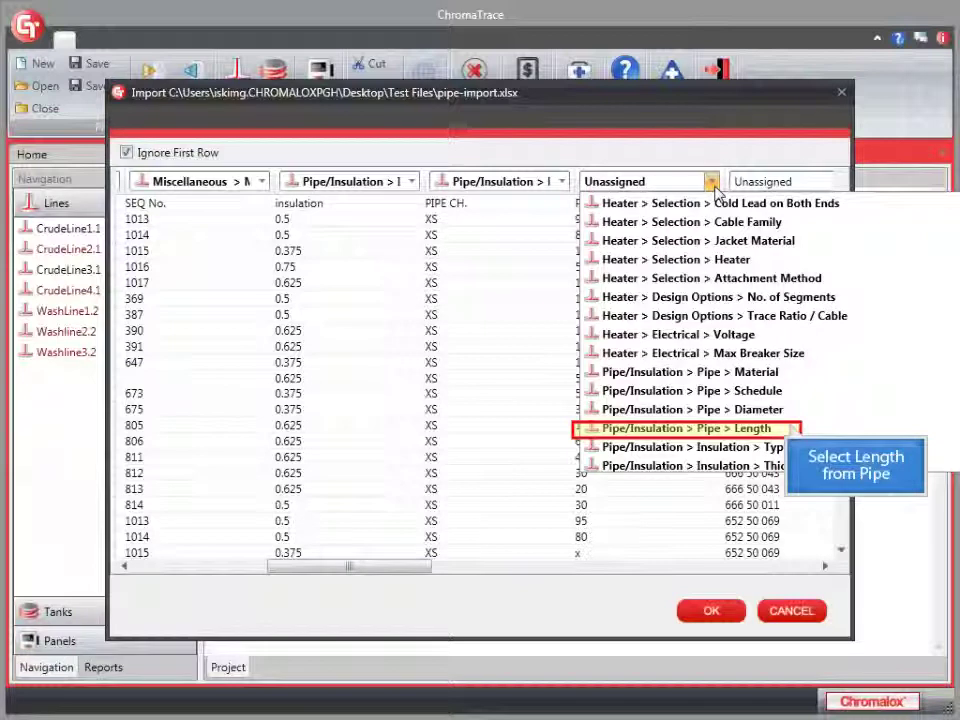
pyautogui.click(785, 428)
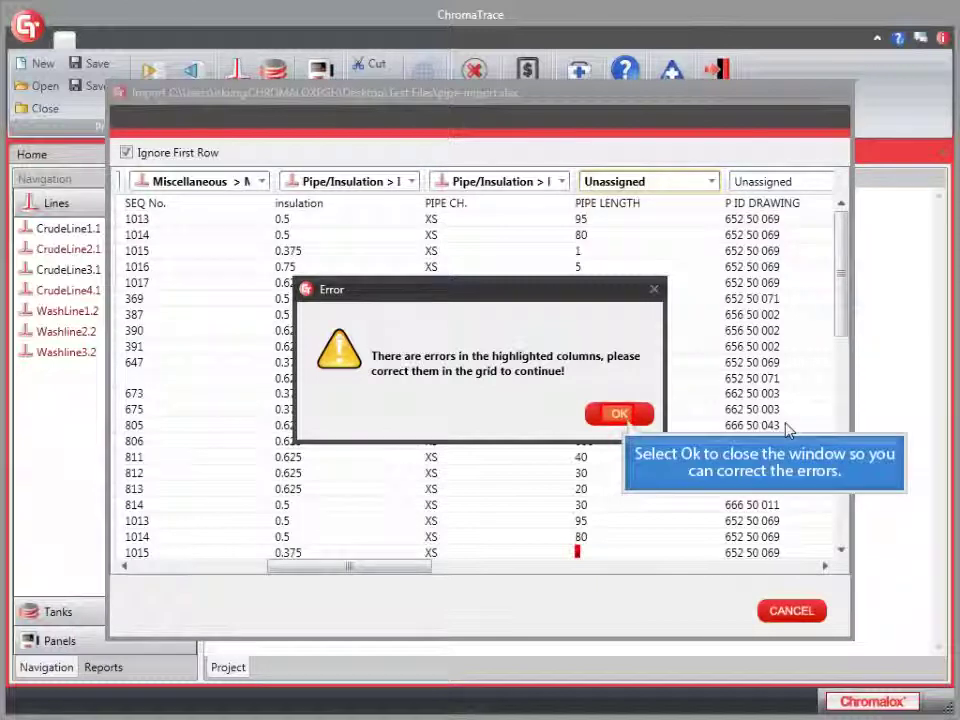
# Step: Dismiss the error and change the PIPE LENGTH for SEQ No. 1015 from x to 1
pyautogui.click(616, 423)
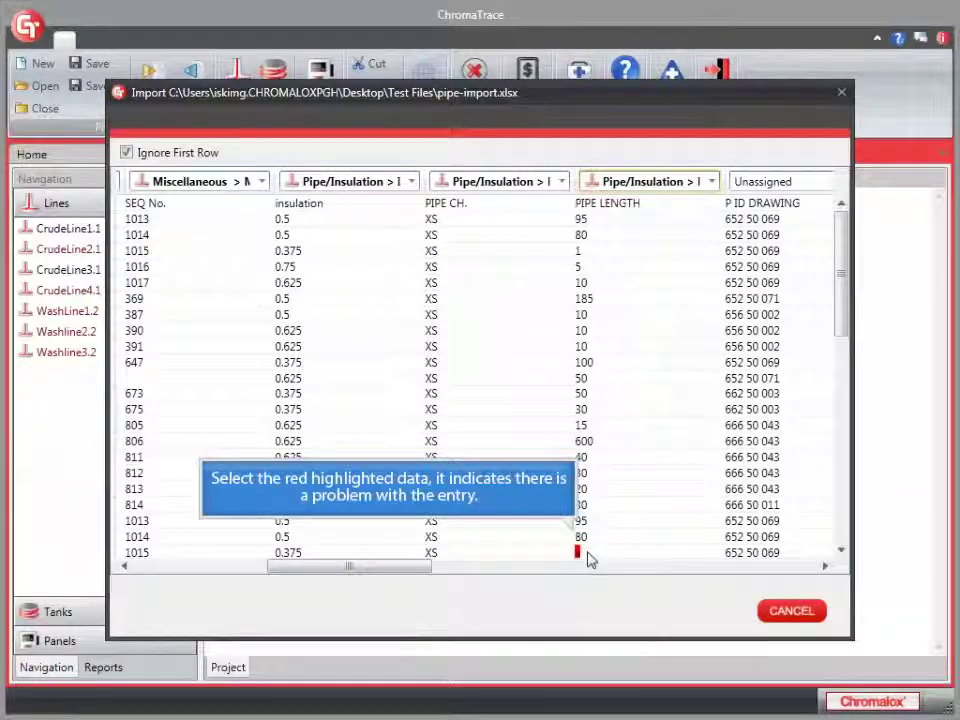
pyautogui.click(579, 554)
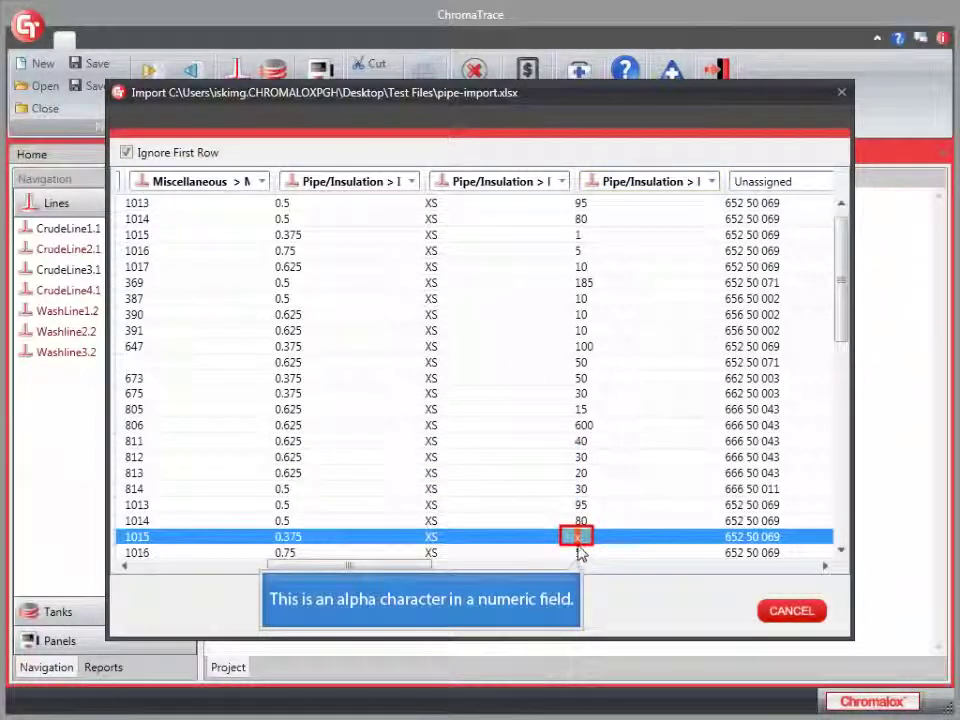
pyautogui.click(578, 541)
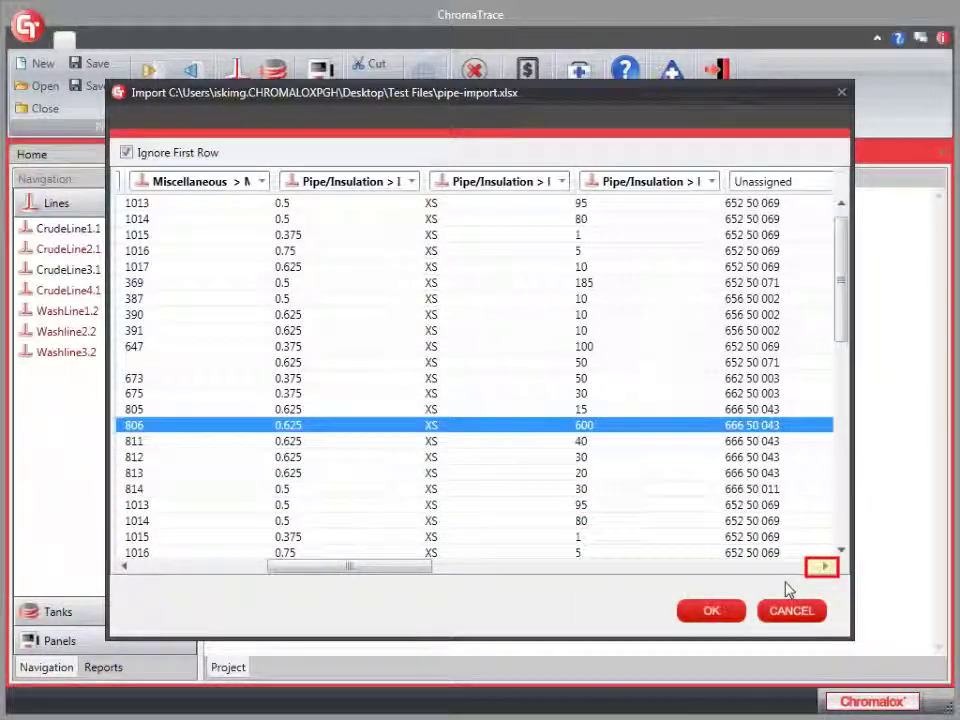
# Step: Map P ID DRAWING to Drawing No., max exp off to Max Exposure (Power Off), and maintain to Maintain temperature
pyautogui.click(825, 572)
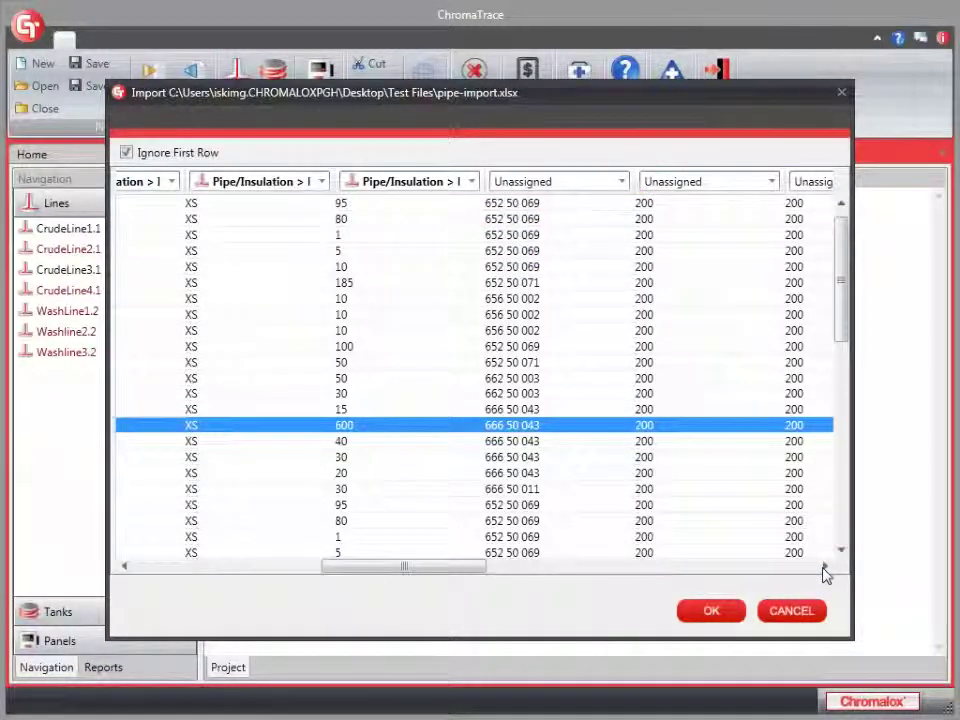
pyautogui.click(623, 182)
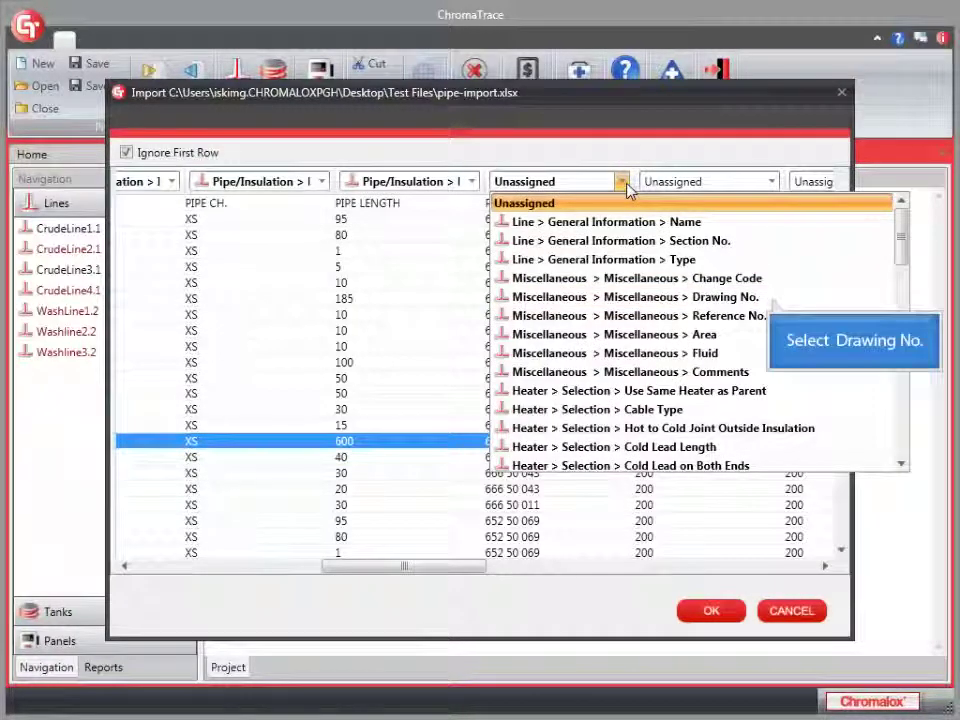
pyautogui.click(769, 299)
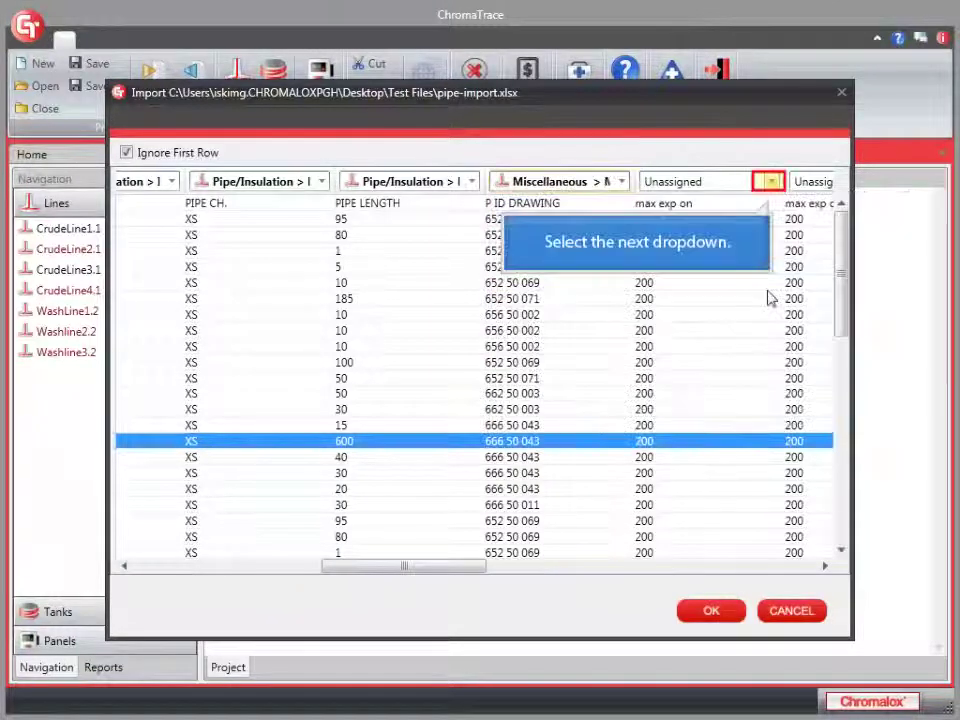
pyautogui.click(771, 182)
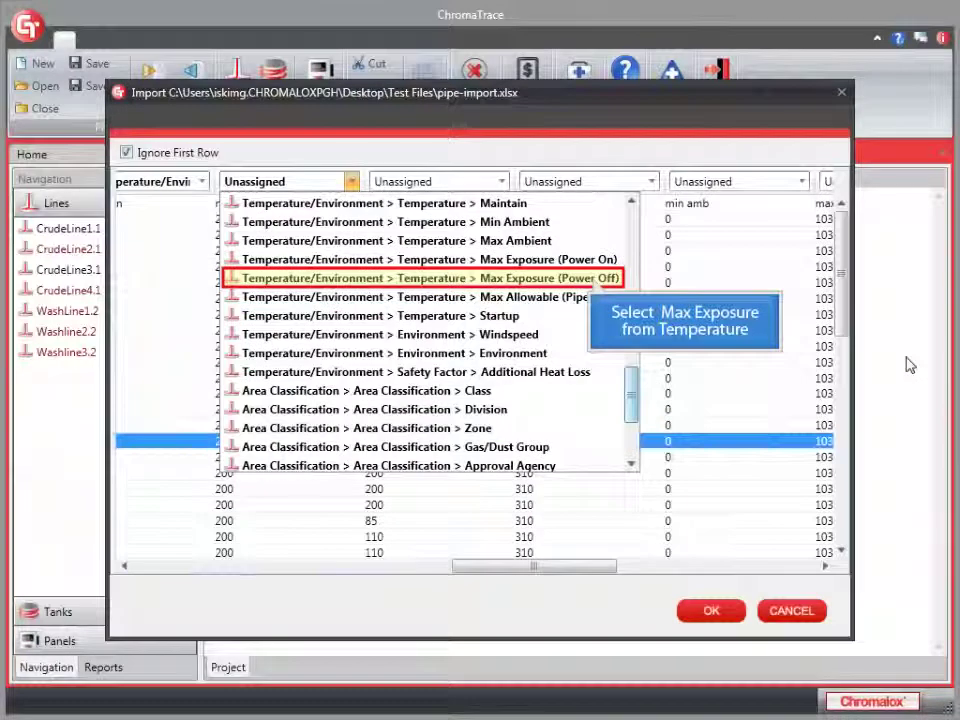
pyautogui.click(589, 280)
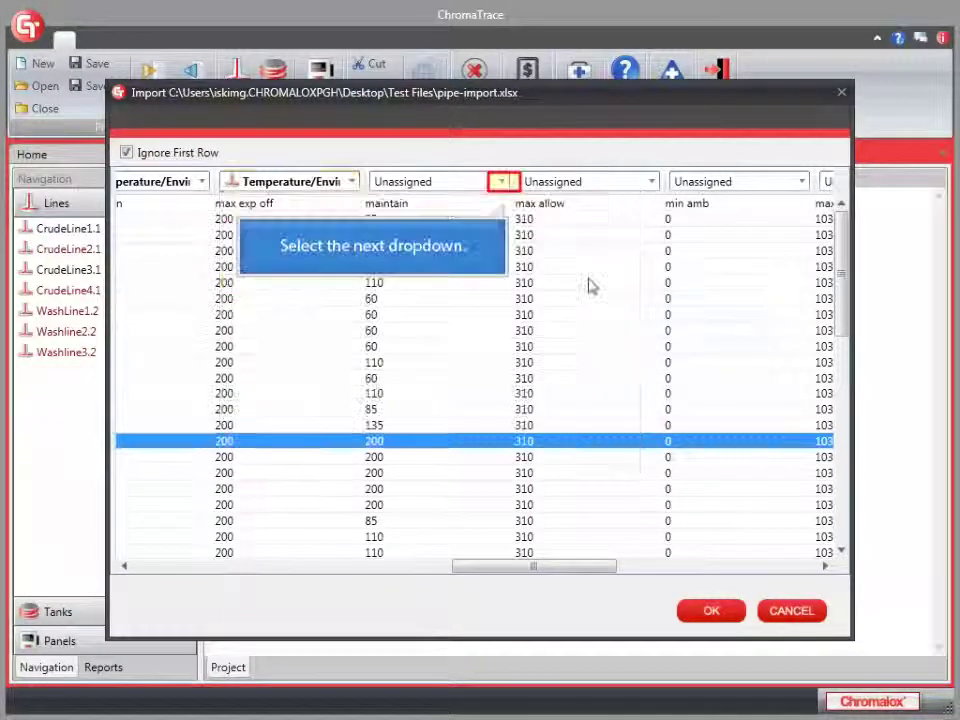
pyautogui.click(503, 184)
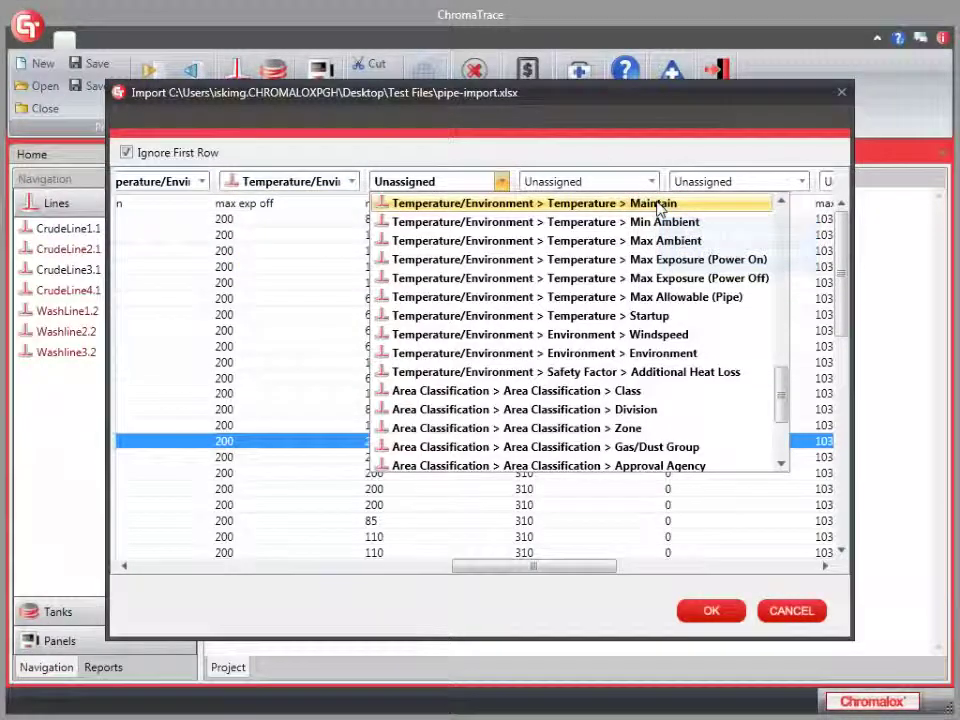
pyautogui.click(659, 204)
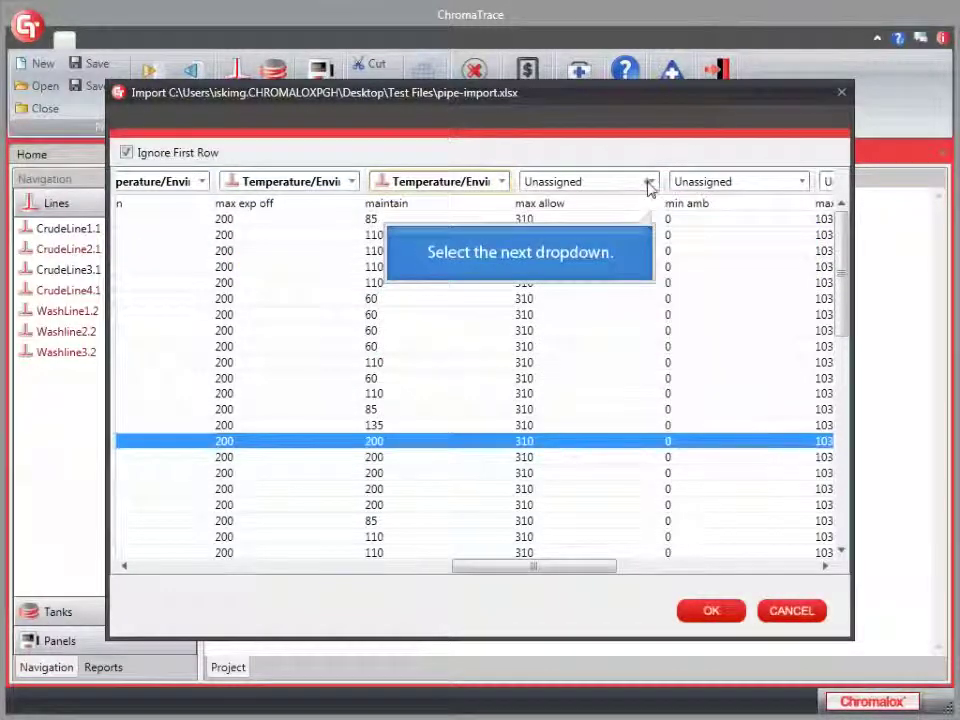
pyautogui.click(650, 183)
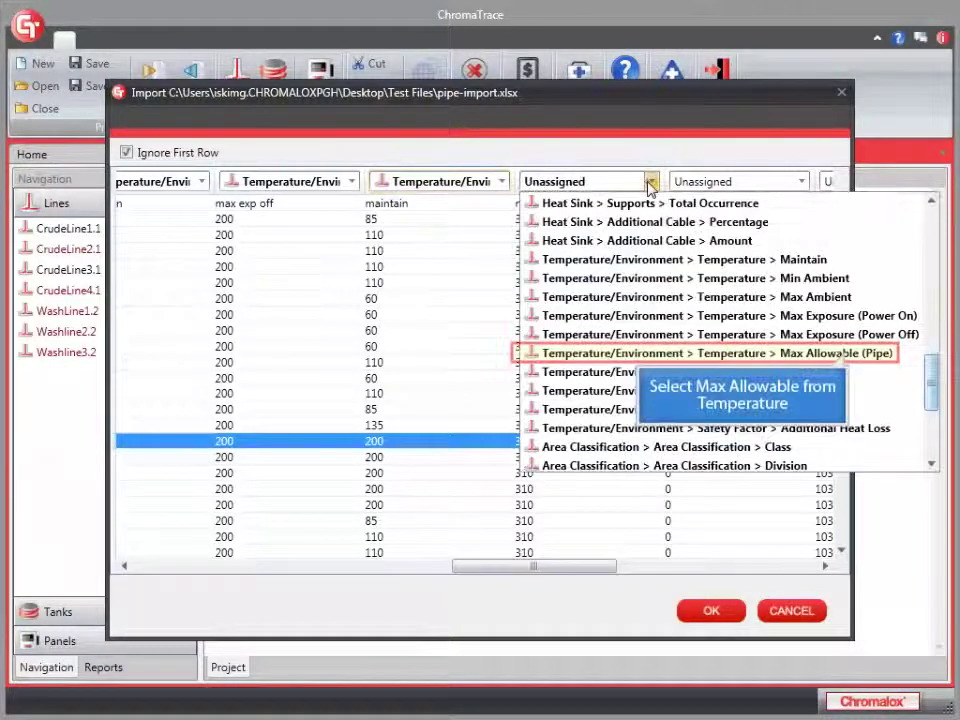
# Step: Map max allow to Max Allowable (Pipe), max amb to Max Ambient, and startup to Startup temperature
pyautogui.click(850, 360)
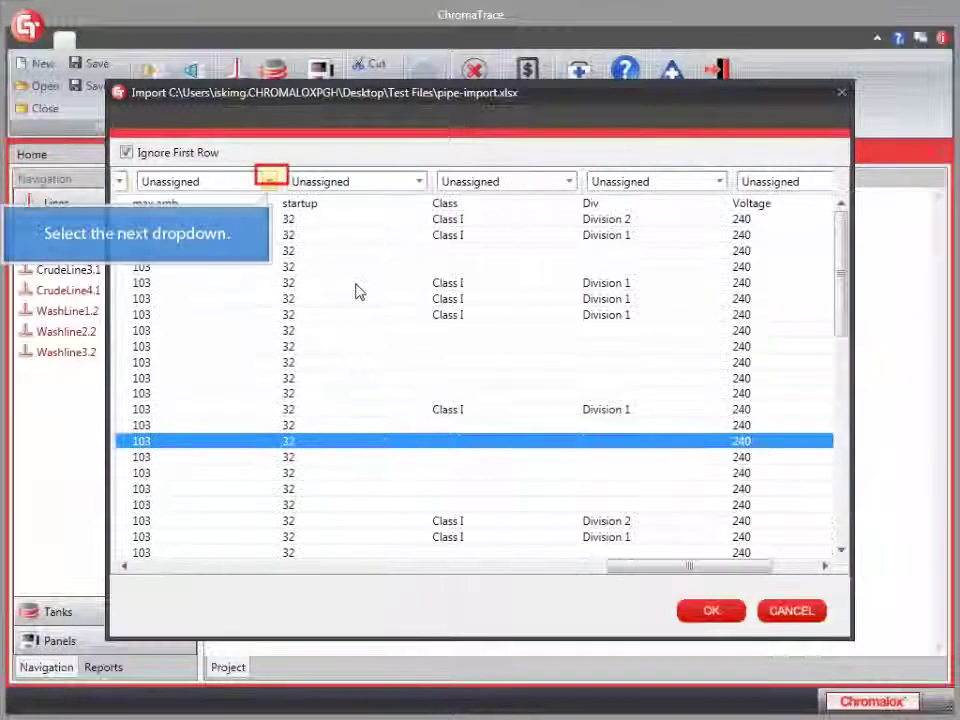
pyautogui.click(271, 181)
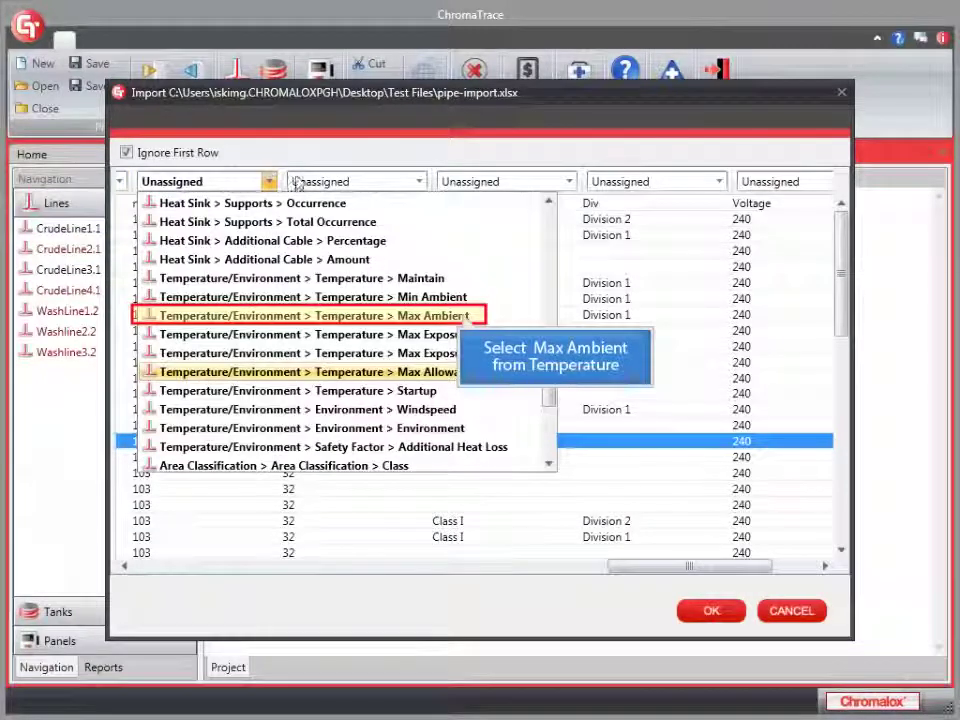
pyautogui.click(458, 318)
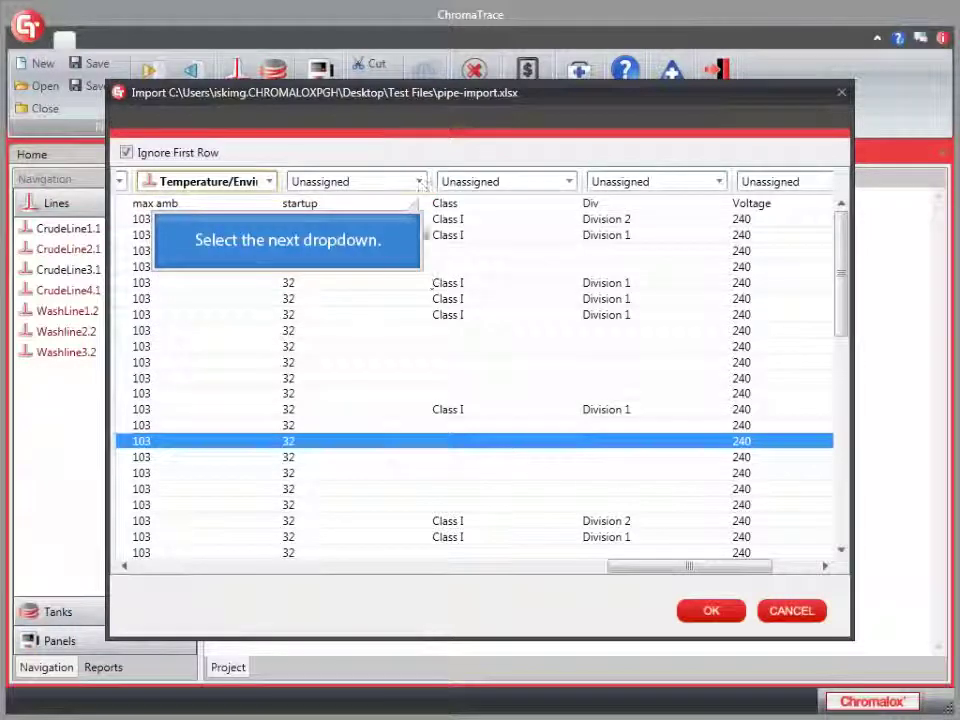
pyautogui.click(419, 182)
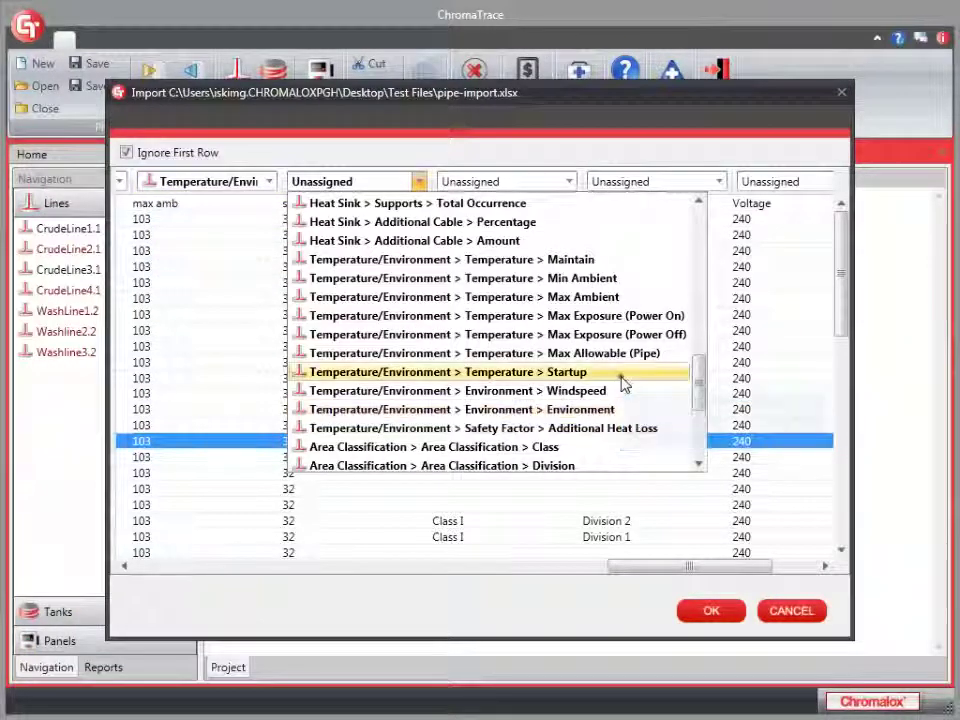
pyautogui.click(620, 373)
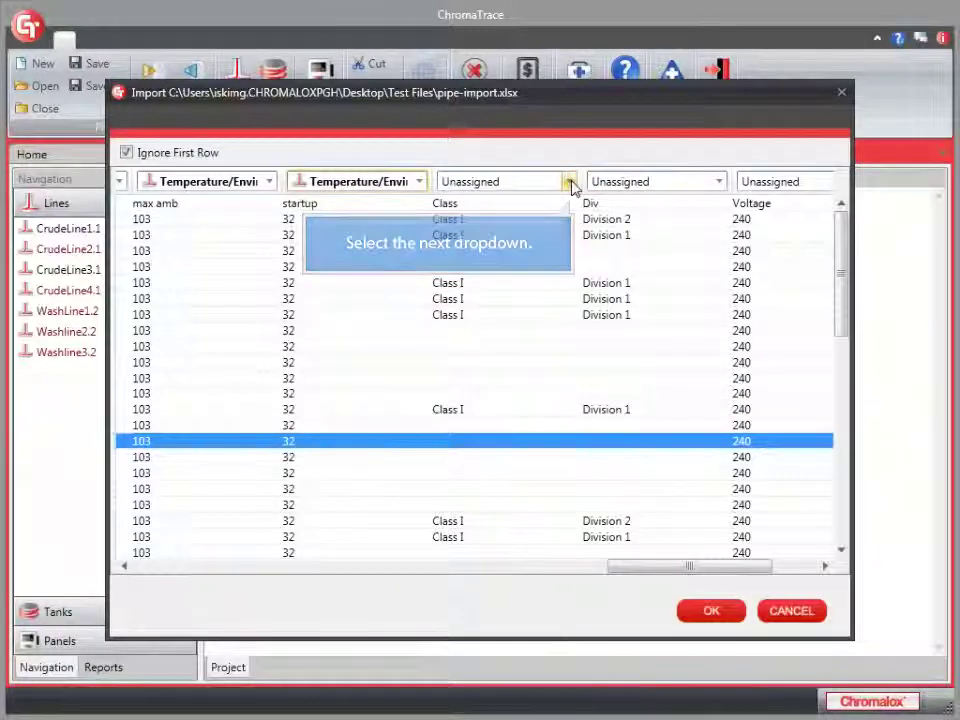
# Step: Map the Class and Div columns to Area Classification Class and Division
pyautogui.click(570, 183)
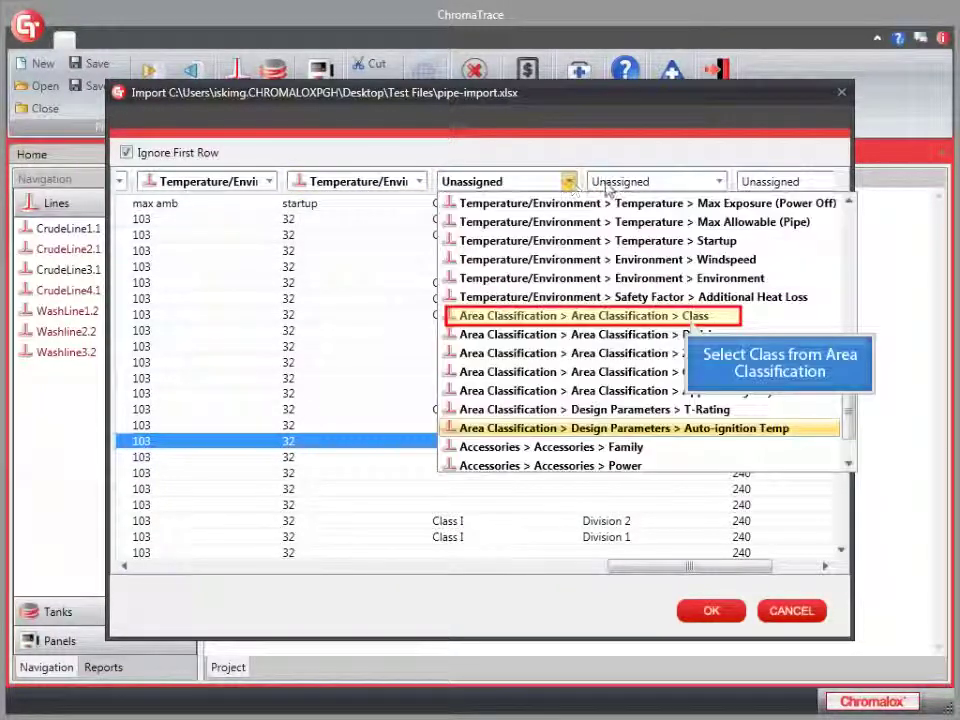
pyautogui.click(733, 317)
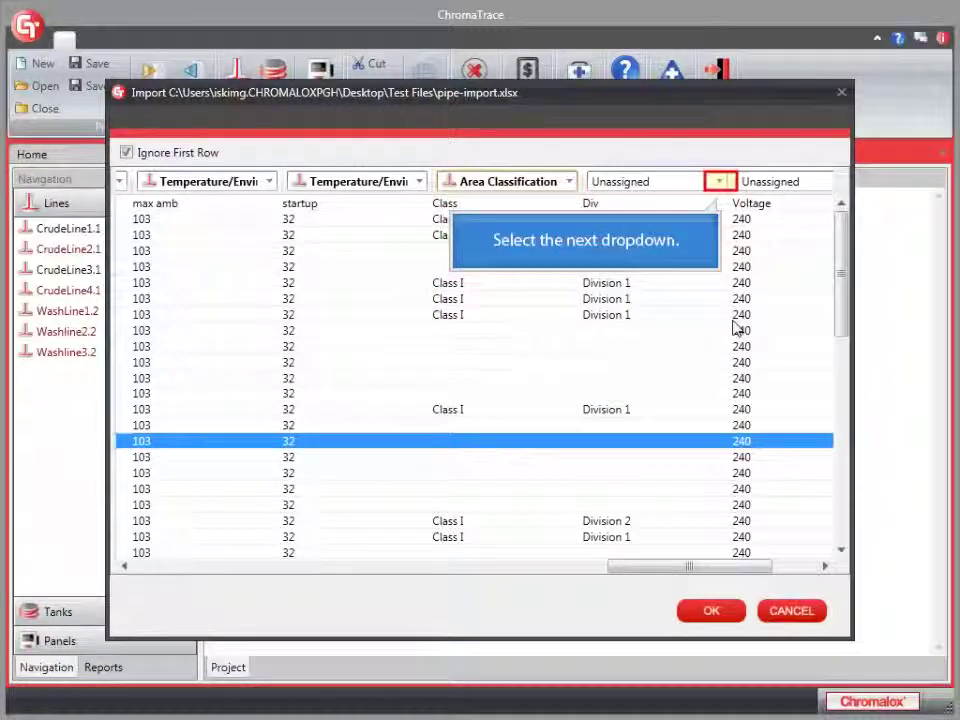
pyautogui.click(720, 182)
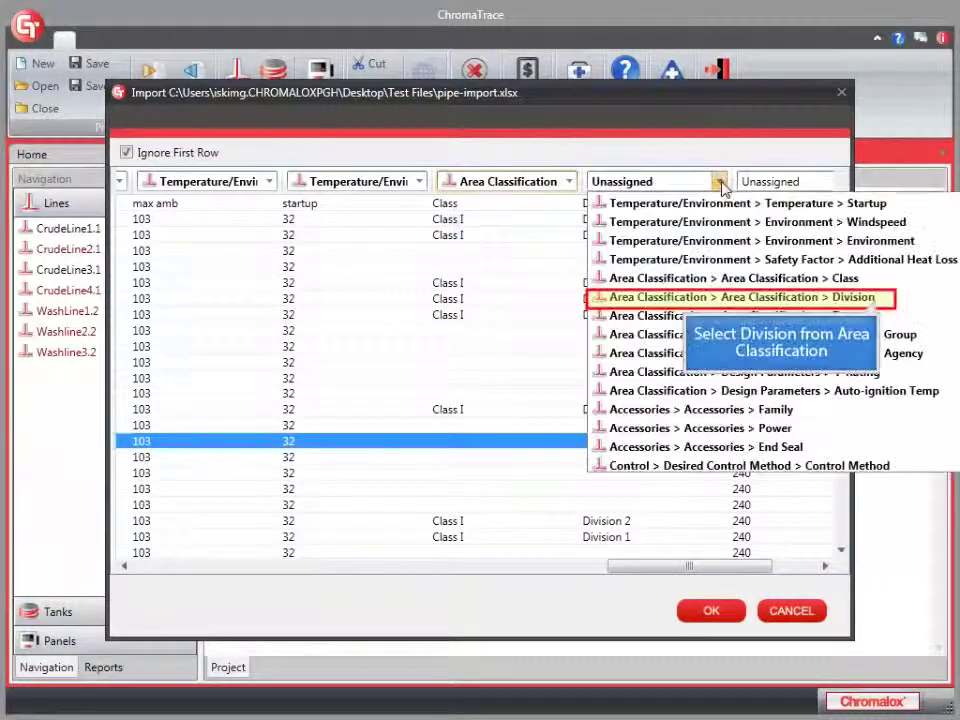
pyautogui.click(880, 297)
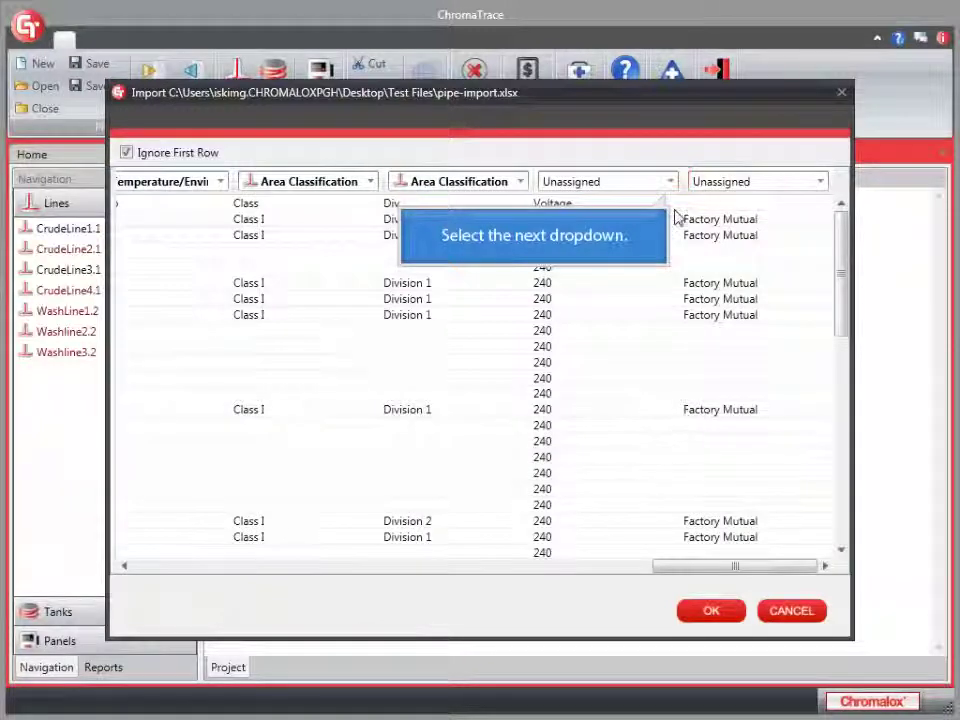
# Step: Map Voltage to Heater Electrical Voltage and Factory Mutual to an Area Classification field, then finish the import
pyautogui.click(672, 182)
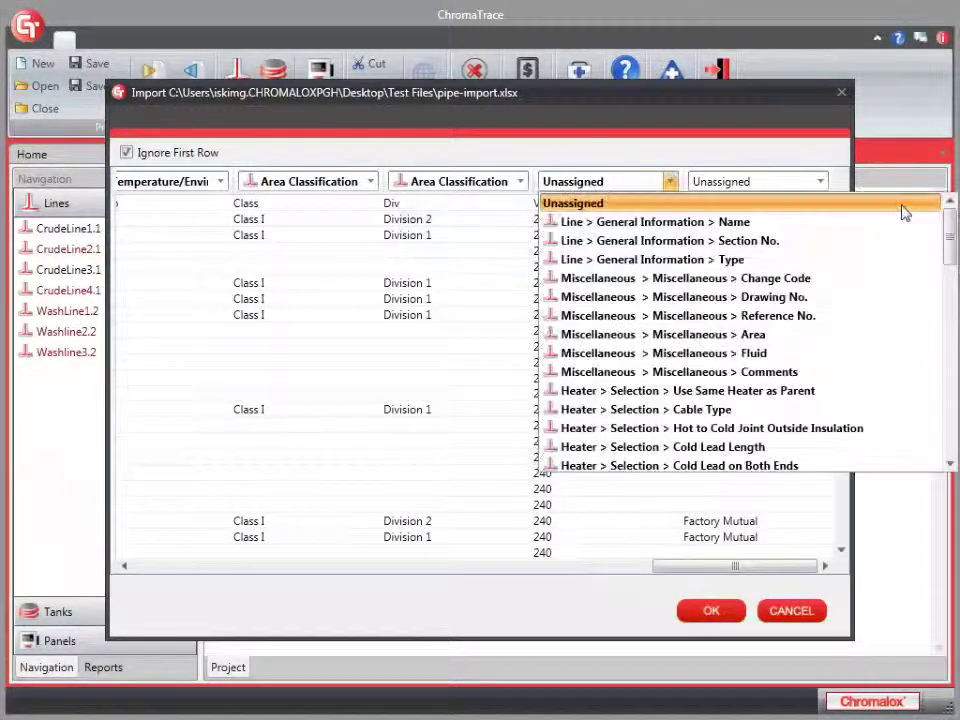
pyautogui.click(953, 266)
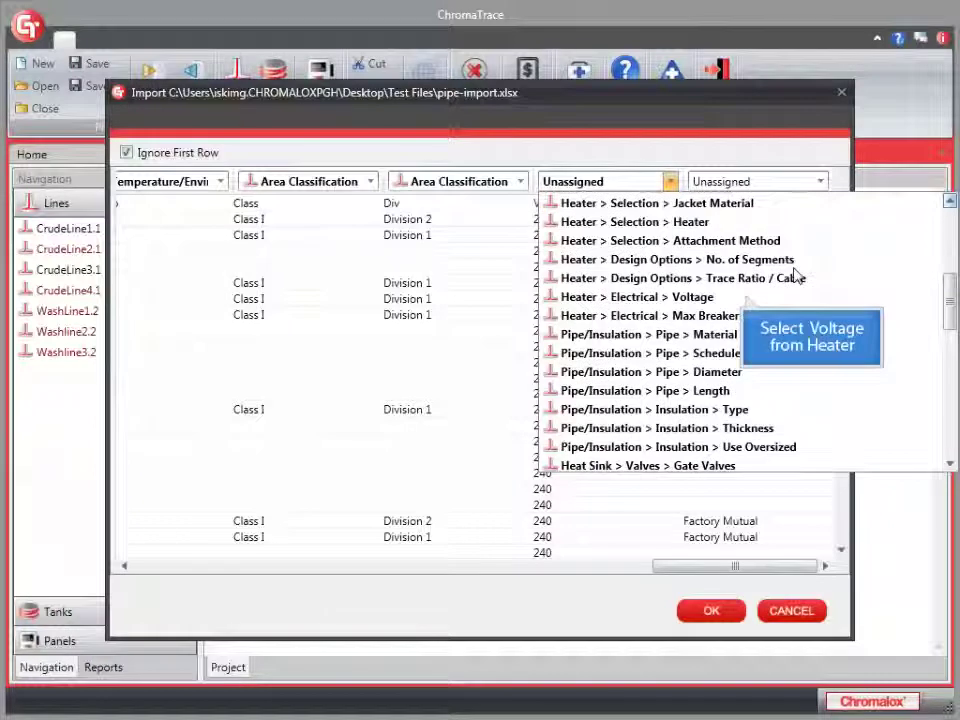
pyautogui.click(743, 298)
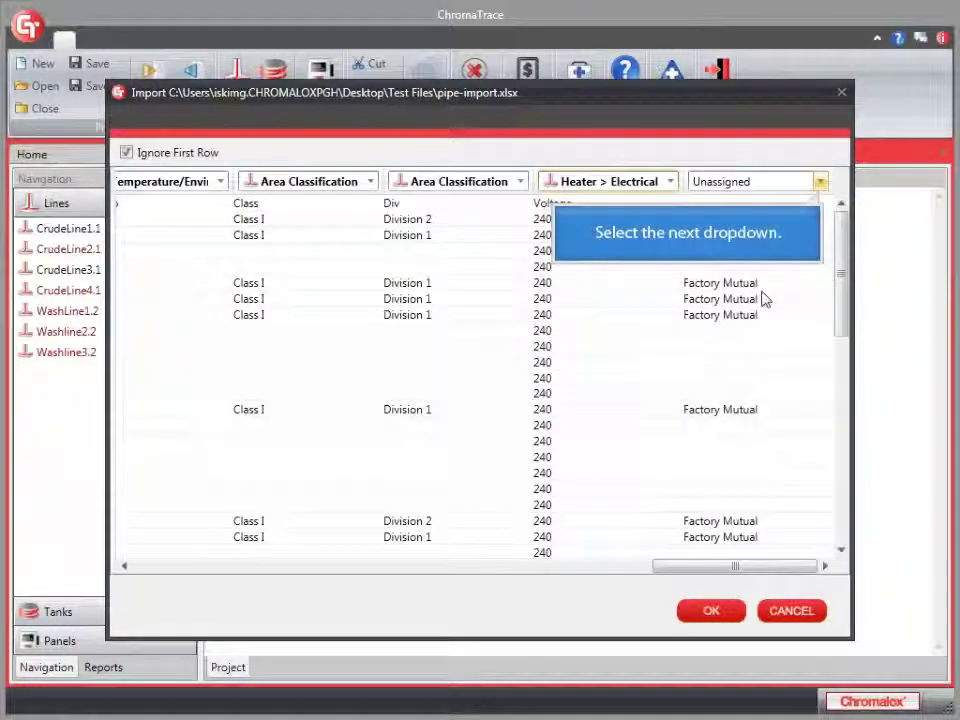
pyautogui.click(822, 184)
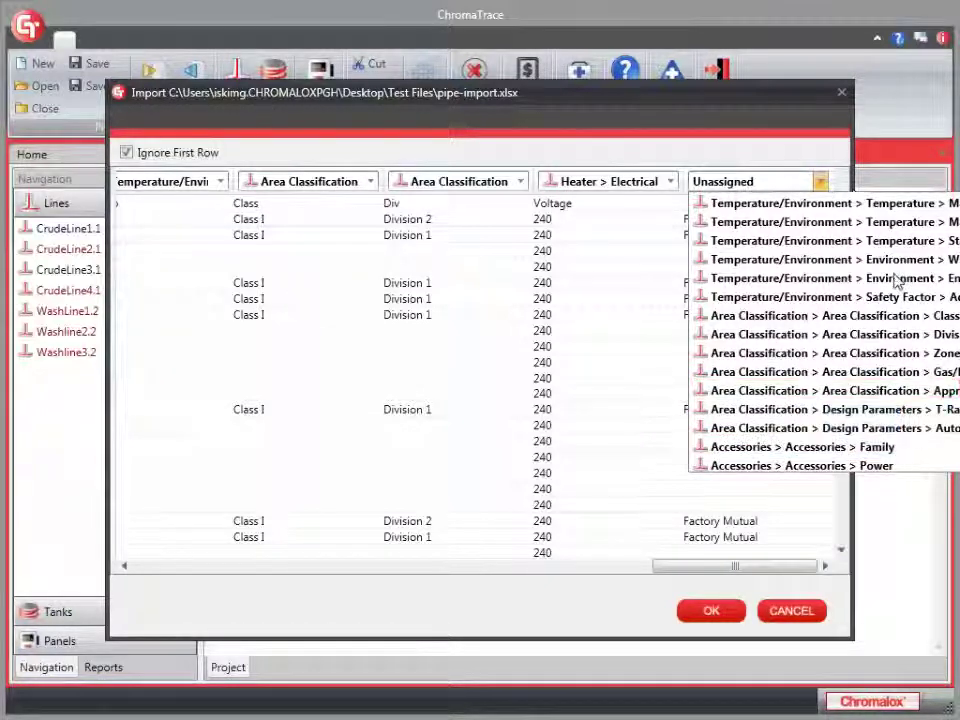
pyautogui.click(905, 391)
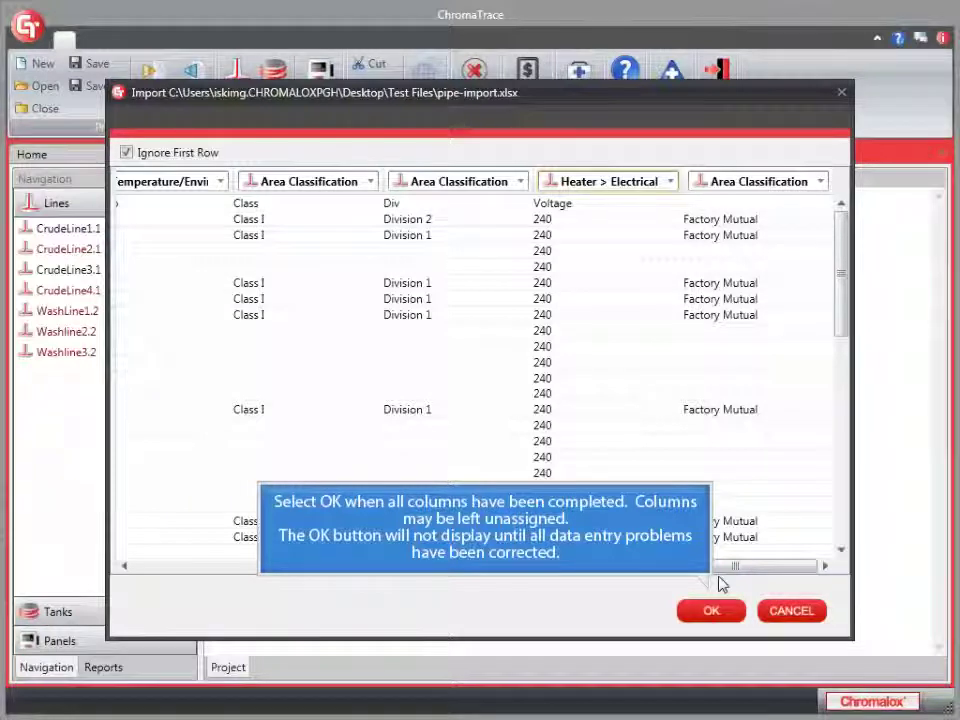
pyautogui.click(716, 612)
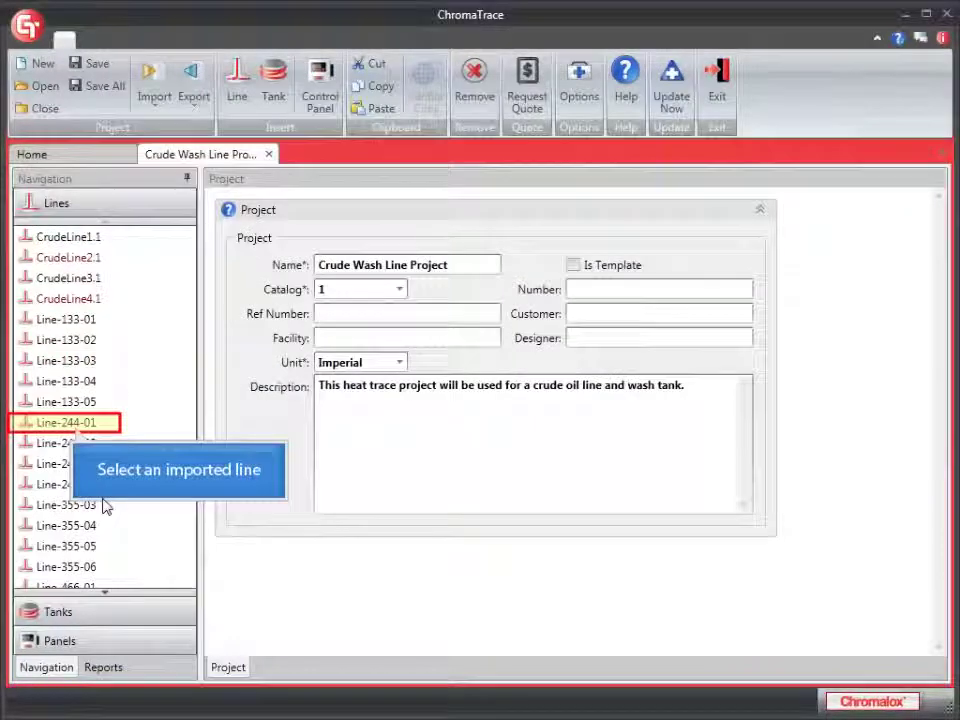